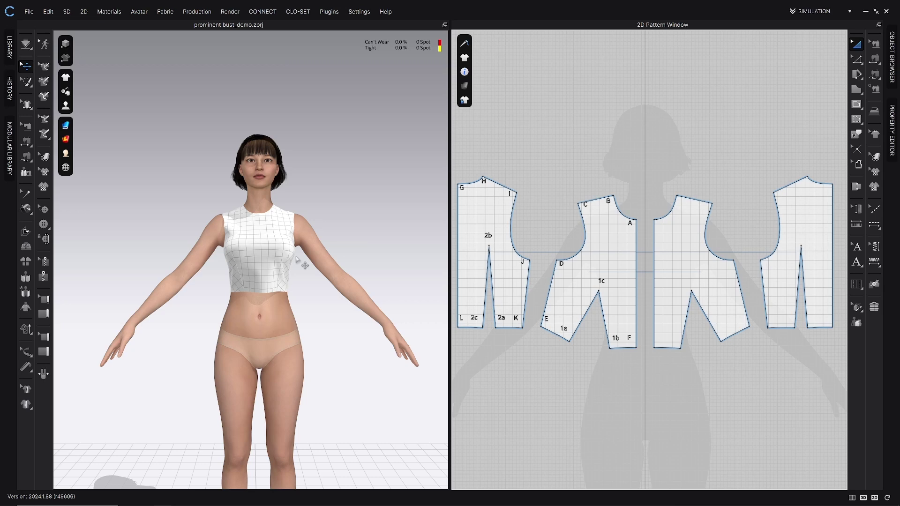
# Toggle the Fit Map display off and on again while viewing the bodice
pyautogui.moveTo(284, 238); pyautogui.dragTo(229, 238, button='right')
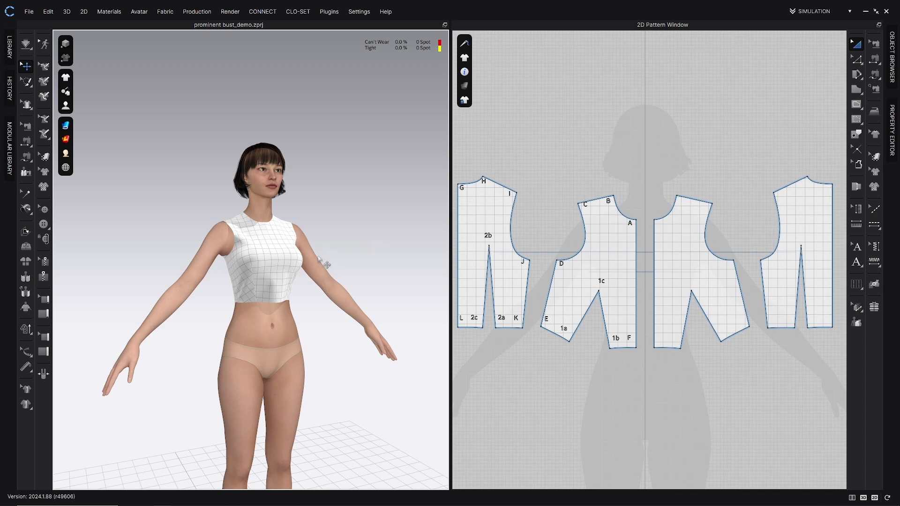
pyautogui.moveTo(64, 141)
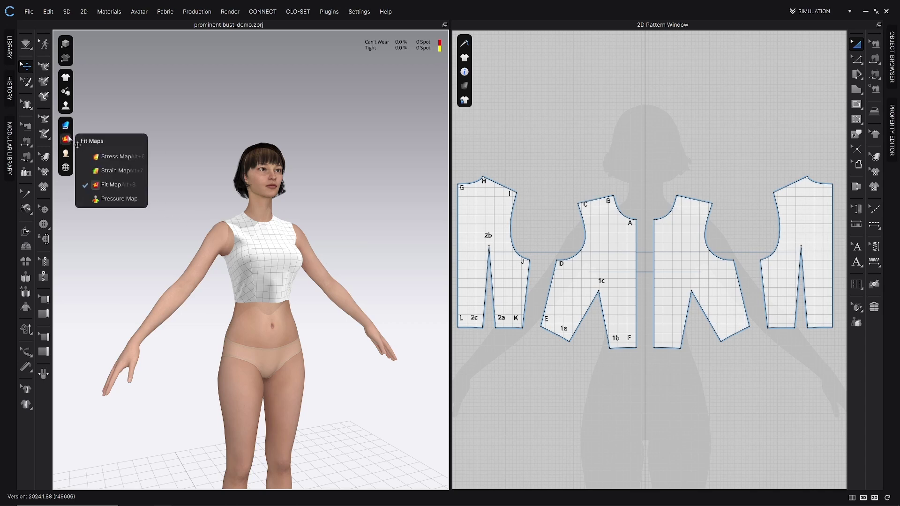
pyautogui.click(113, 184)
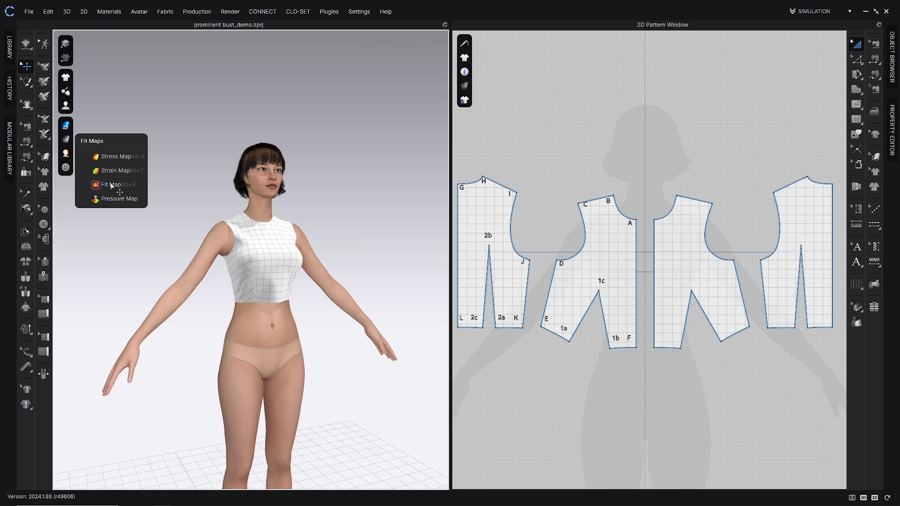
pyautogui.click(112, 185)
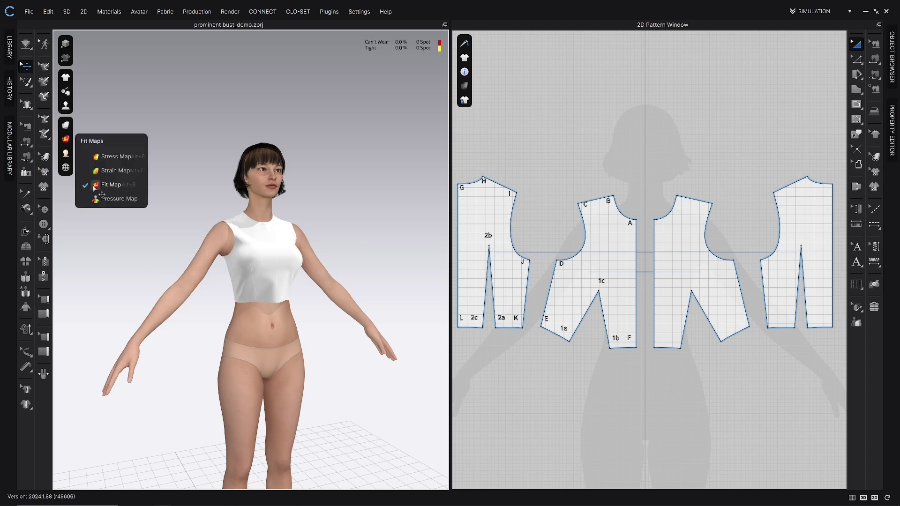
pyautogui.click(94, 185)
pyautogui.click(99, 187)
# Start the simulation and tug the front bodice panels around the bust to test their fit with the Fit Map
pyautogui.moveTo(193, 209); pyautogui.dragTo(251, 222, button='right')
pyautogui.press('space')
pyautogui.moveTo(319, 254); pyautogui.dragTo(334, 254)
pyautogui.moveTo(333, 253); pyautogui.dragTo(295, 242, button='right')
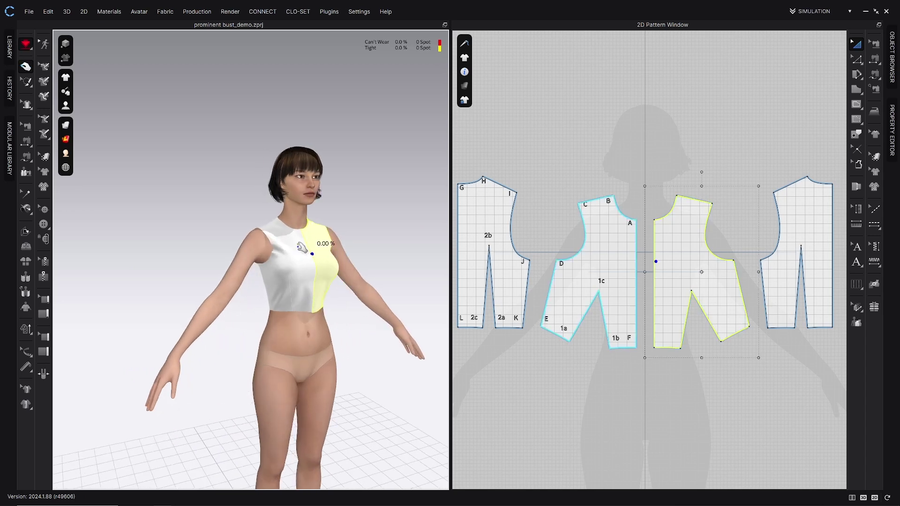
pyautogui.moveTo(297, 246); pyautogui.dragTo(264, 270)
pyautogui.moveTo(294, 269); pyautogui.dragTo(270, 270, button='right')
pyautogui.click(333, 270)
pyautogui.moveTo(358, 273); pyautogui.dragTo(331, 274, button='right')
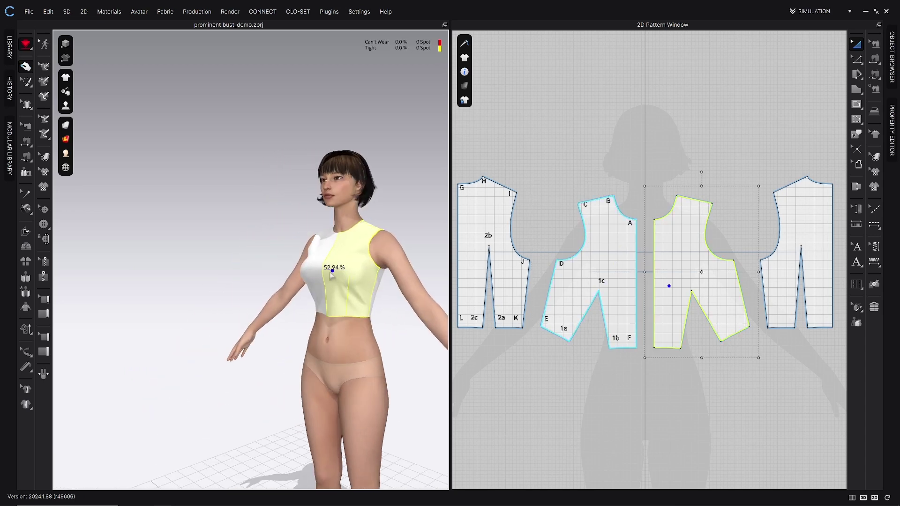
pyautogui.moveTo(353, 273); pyautogui.dragTo(374, 274)
pyautogui.moveTo(375, 277); pyautogui.dragTo(403, 276, button='right')
pyautogui.moveTo(328, 259); pyautogui.dragTo(349, 263, button='right')
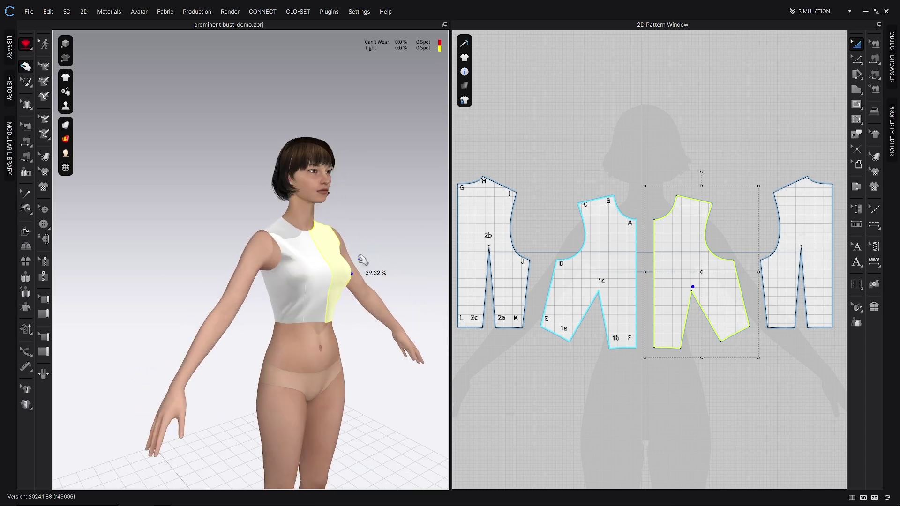
pyautogui.moveTo(343, 312); pyautogui.dragTo(322, 294, button='right')
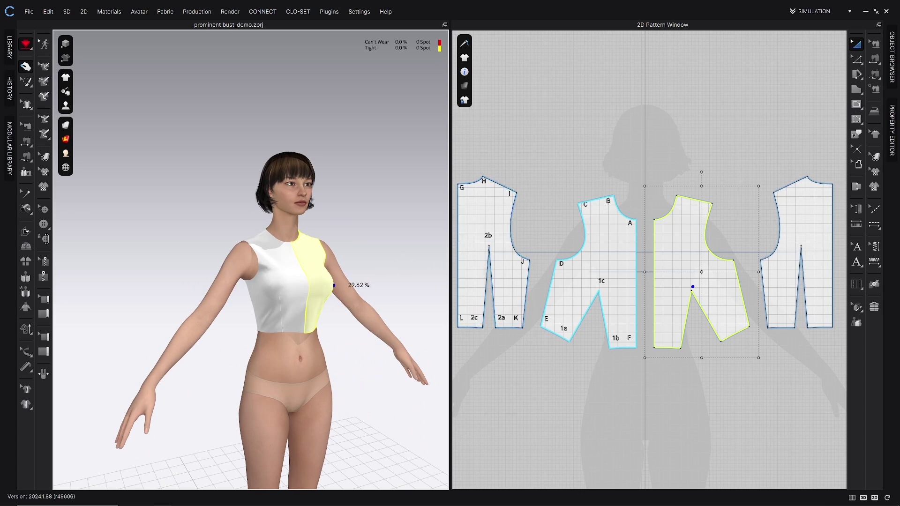
# Select the muslin fabric and examine its material settings and physical property preset
pyautogui.click(893, 47)
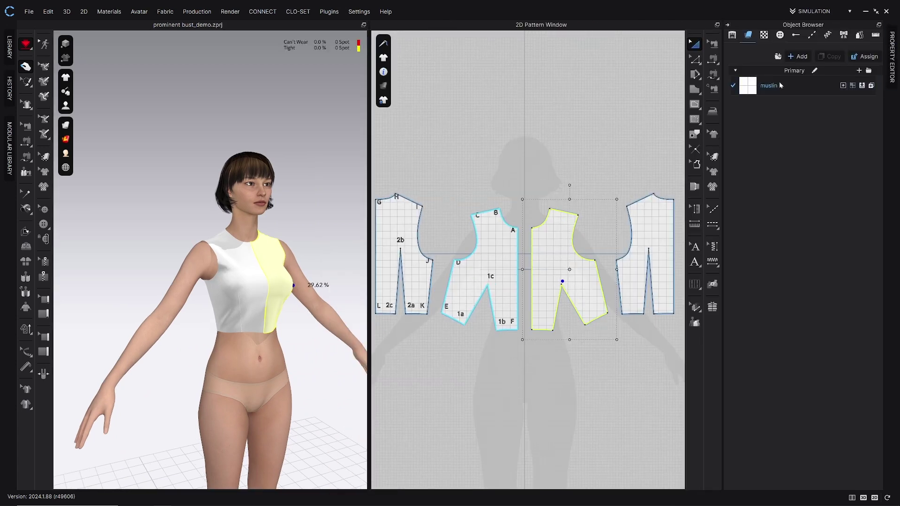
pyautogui.click(892, 67)
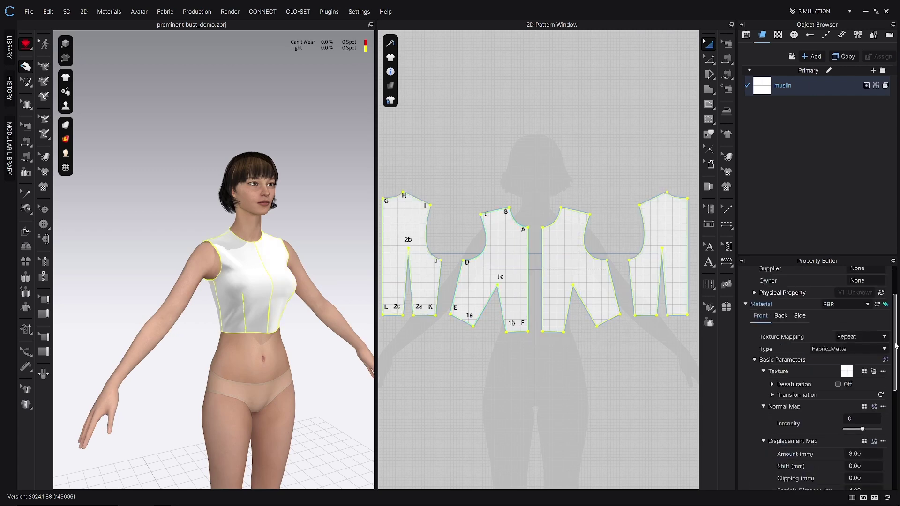
pyautogui.moveTo(895, 349); pyautogui.dragTo(895, 449)
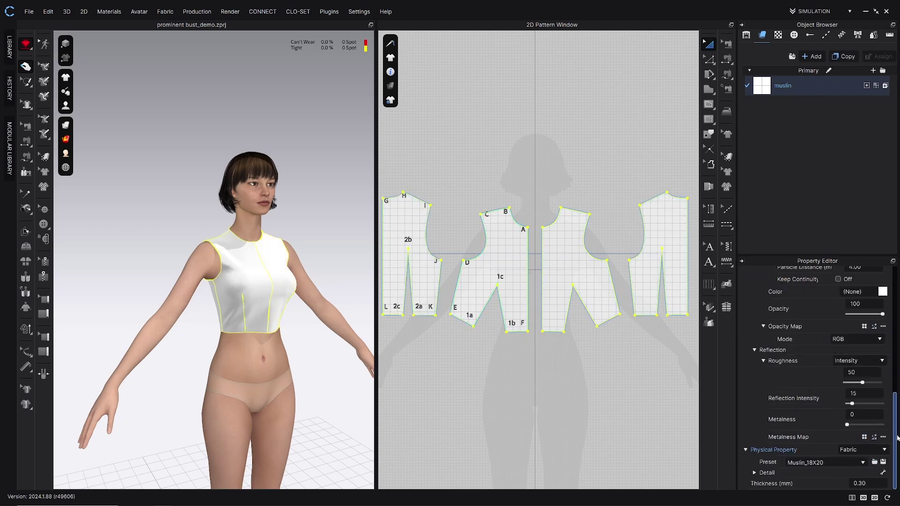
pyautogui.scroll(8, 878, 404)
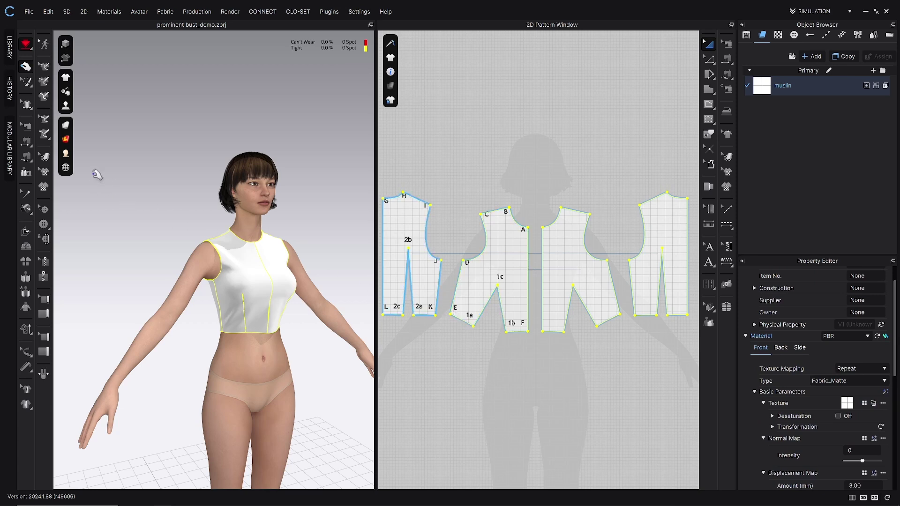
# Set the garment rendering style to Thick Textured Surface
pyautogui.moveTo(67, 139)
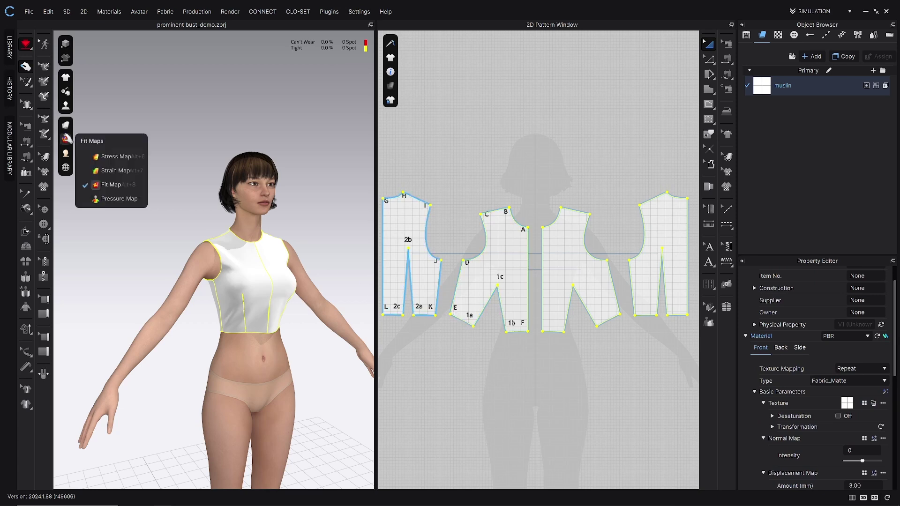
pyautogui.click(121, 143)
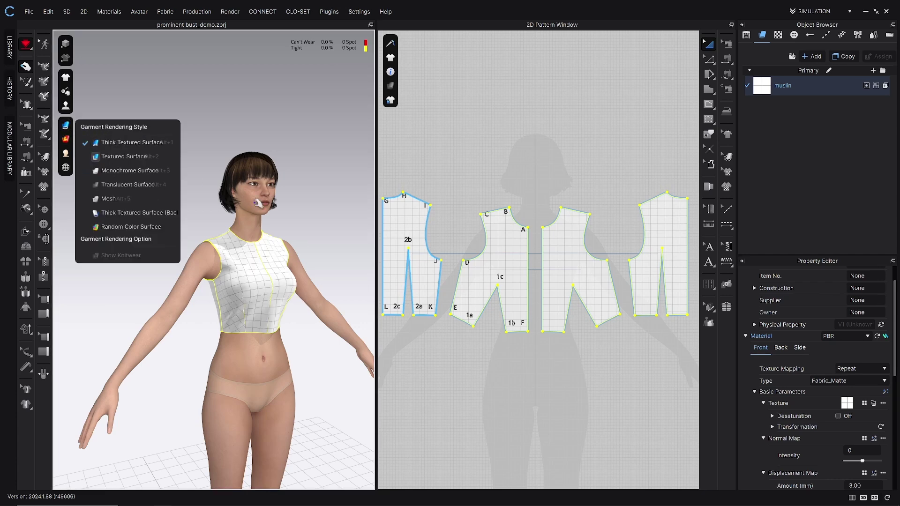
pyautogui.moveTo(283, 212)
pyautogui.mouseDown(button='right')
pyautogui.moveTo(261, 202)
pyautogui.moveTo(281, 207)
pyautogui.mouseUp(button='right')
pyautogui.moveTo(282, 207); pyautogui.dragTo(254, 215, button='middle')
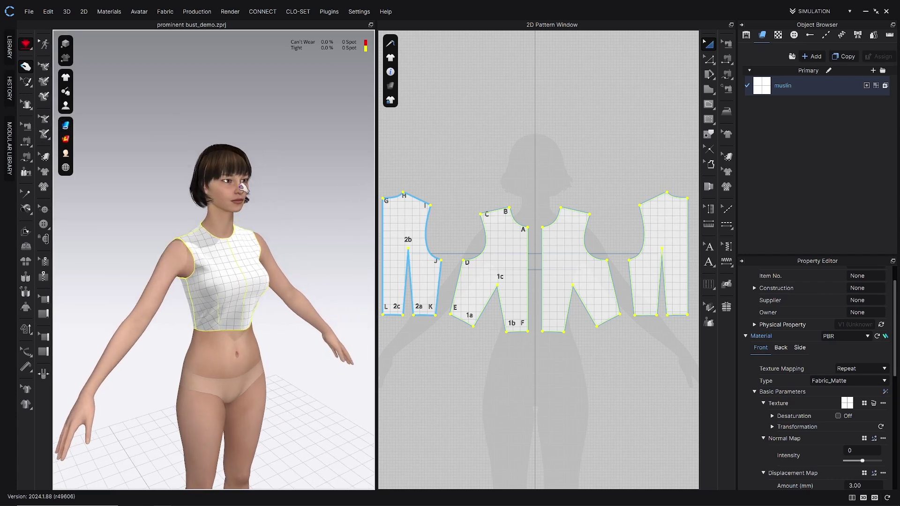
pyautogui.moveTo(244, 188); pyautogui.dragTo(225, 193, button='right')
# Select the back and front neckline edges with Edit Pattern and turn on Seam Taping for them
pyautogui.moveTo(473, 257); pyautogui.dragTo(522, 271, button='middle')
pyautogui.click(488, 244)
pyautogui.press('z')
pyautogui.click(443, 210)
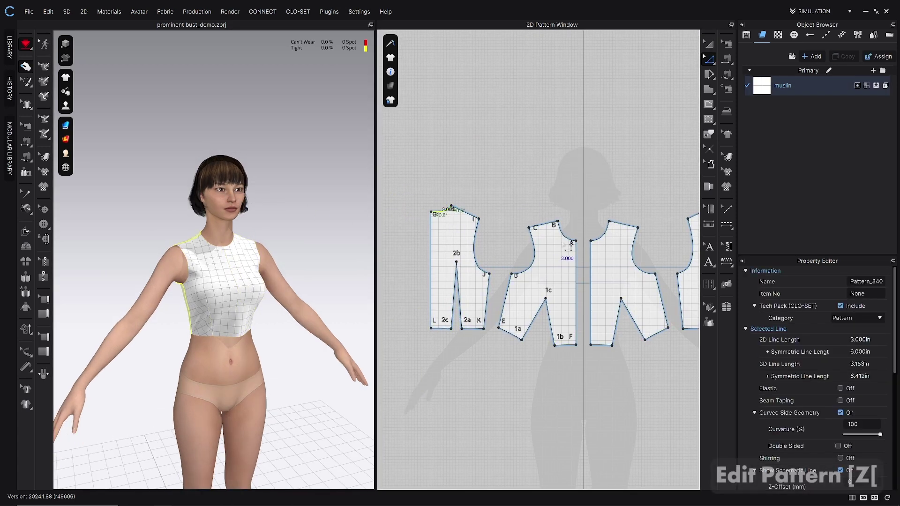
pyautogui.keyDown('shift'); pyautogui.click(567, 237); pyautogui.keyUp('shift')
pyautogui.moveTo(592, 230); pyautogui.dragTo(555, 220, button='middle')
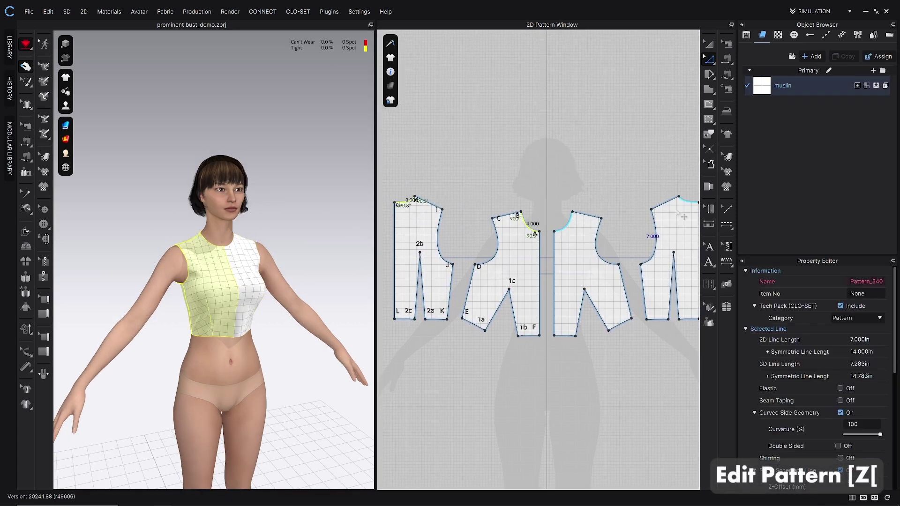
pyautogui.click(841, 401)
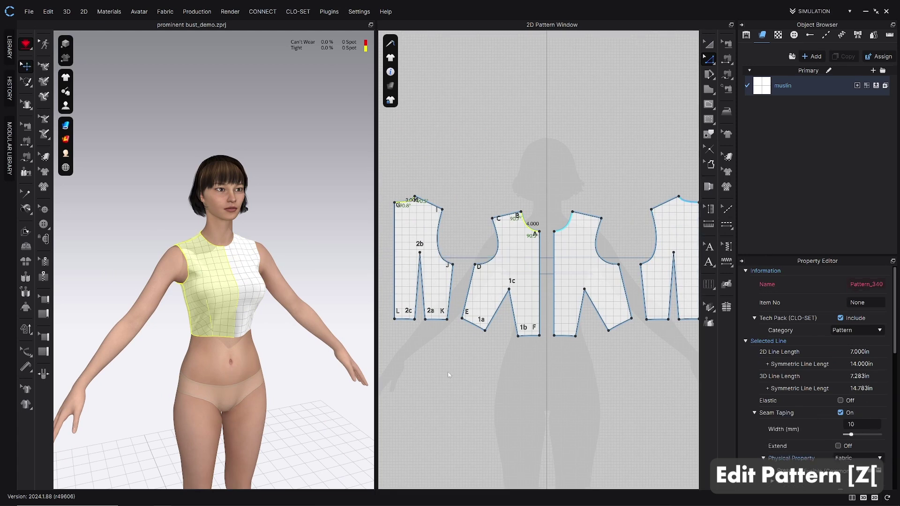
# Turn on Seam Taping for the front and back armhole edges
pyautogui.click(495, 253)
pyautogui.keyDown('shift'); pyautogui.click(442, 254); pyautogui.keyUp('shift')
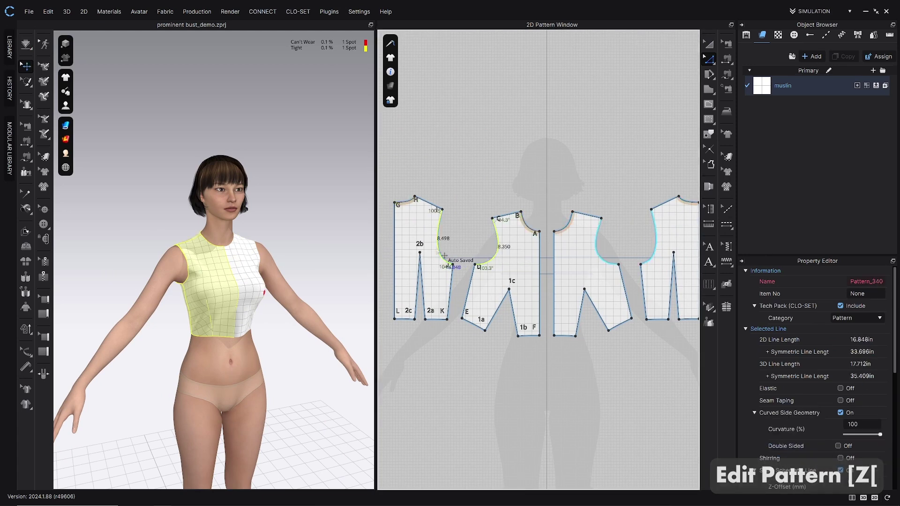
pyautogui.click(840, 400)
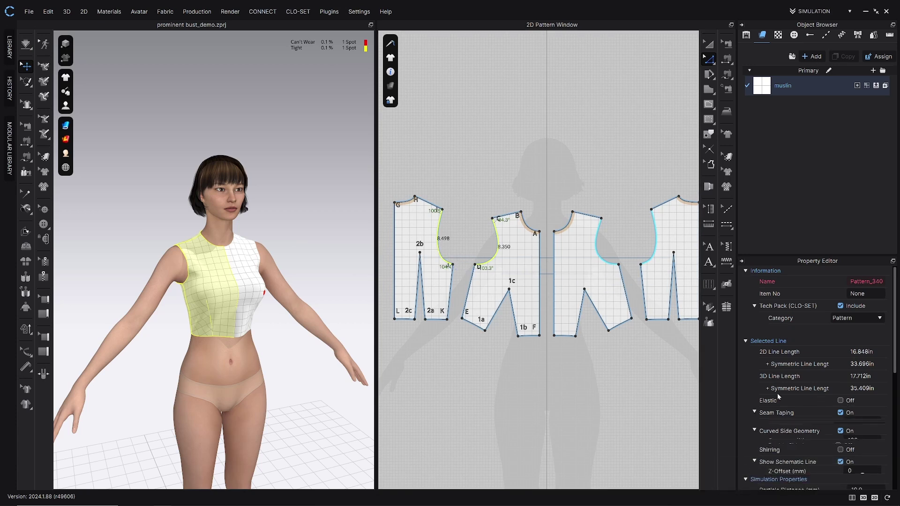
# Deselect the edges, run the simulation on the taped bodice and pick the front panel near the neckline
pyautogui.click(530, 365)
pyautogui.press('space')
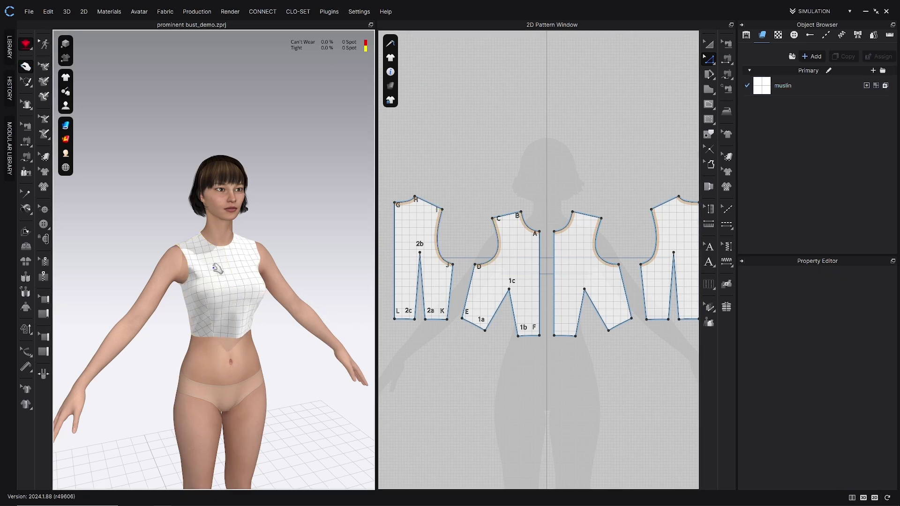
pyautogui.moveTo(211, 266)
pyautogui.mouseDown(button='right')
pyautogui.moveTo(235, 248)
pyautogui.moveTo(205, 267)
pyautogui.moveTo(221, 267)
pyautogui.moveTo(197, 272)
pyautogui.moveTo(205, 274)
pyautogui.moveTo(185, 262)
pyautogui.moveTo(226, 267)
pyautogui.mouseUp(button='right')
pyautogui.click(231, 258)
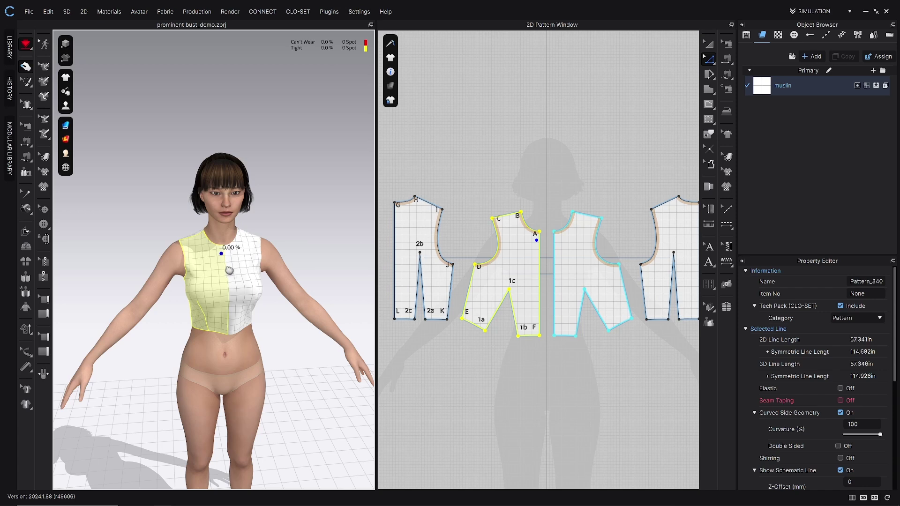
pyautogui.moveTo(229, 270); pyautogui.dragTo(164, 293, button='right')
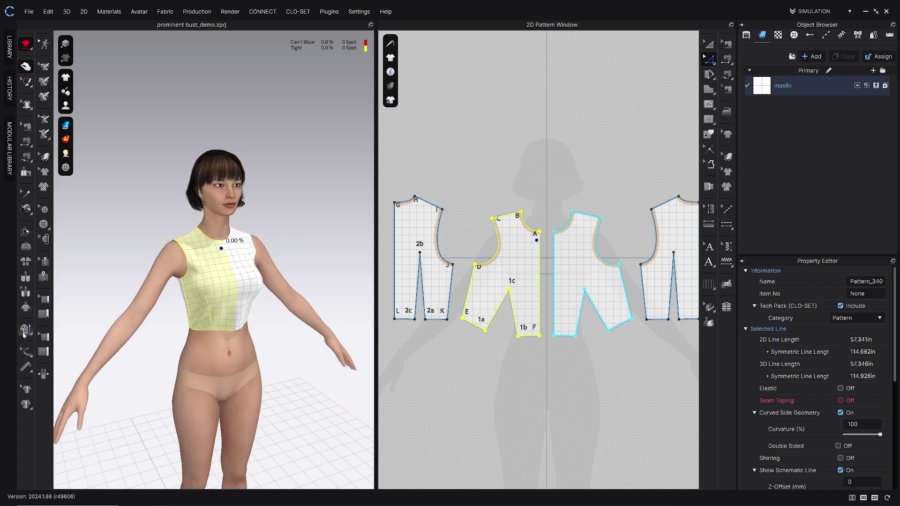
# Apply Hi-Res Garment with a 10.0 mm particle distance, 0.5 mm additional thickness, 1.0 mm skin offset and Fitting simulation quality
pyautogui.click(26, 330)
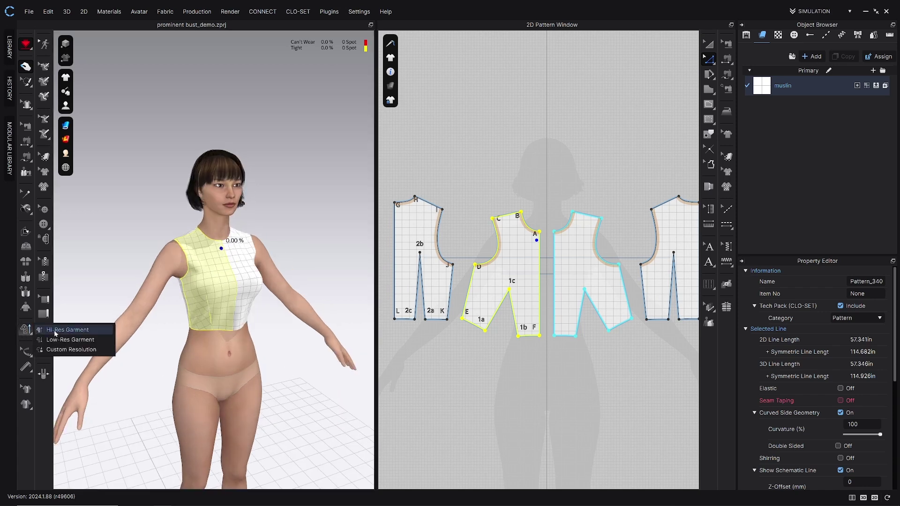
pyautogui.click(67, 330)
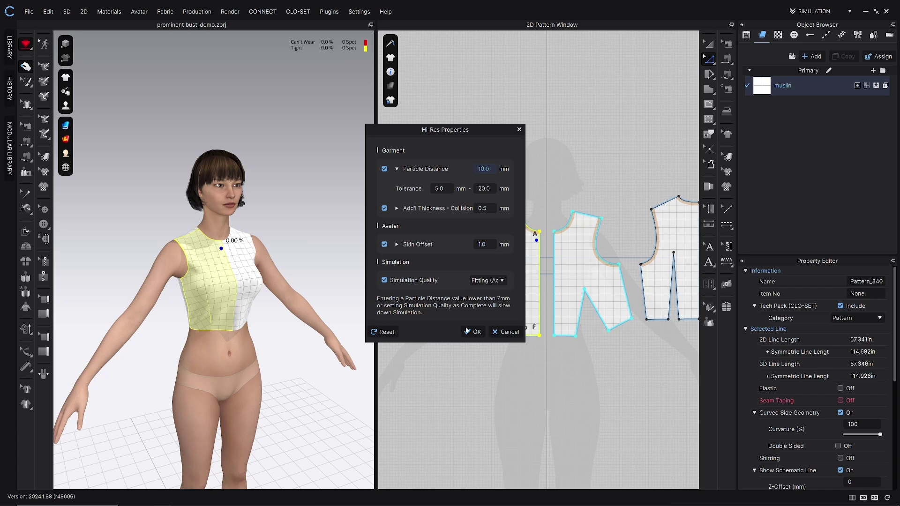
pyautogui.click(502, 282)
pyautogui.click(501, 281)
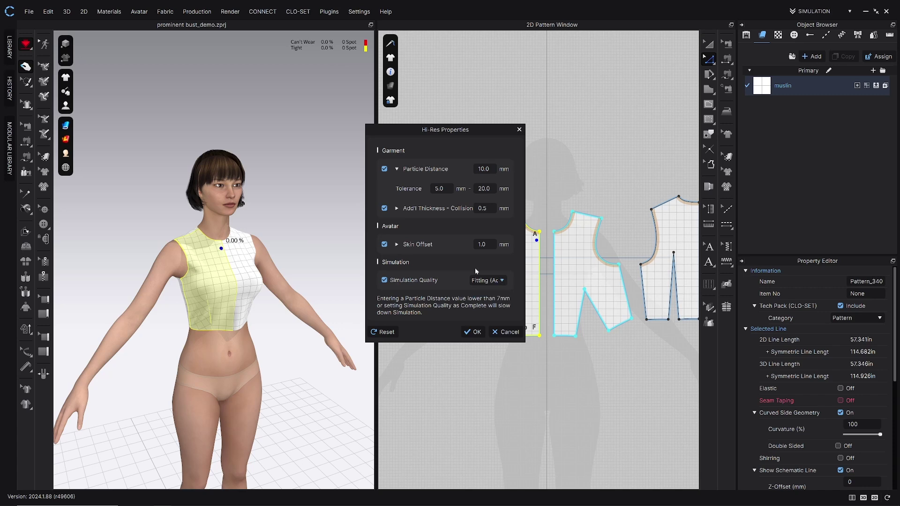
pyautogui.click(474, 332)
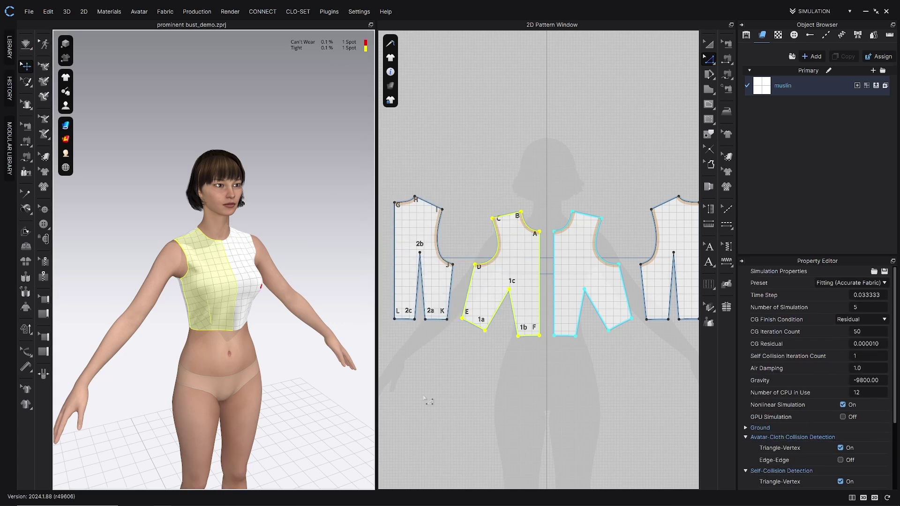
# Simulate the high-resolution bodice and tug both front panels to settle the fabric
pyautogui.scroll(5, 275, 207)
pyautogui.press('space')
pyautogui.scroll(3, 254, 253)
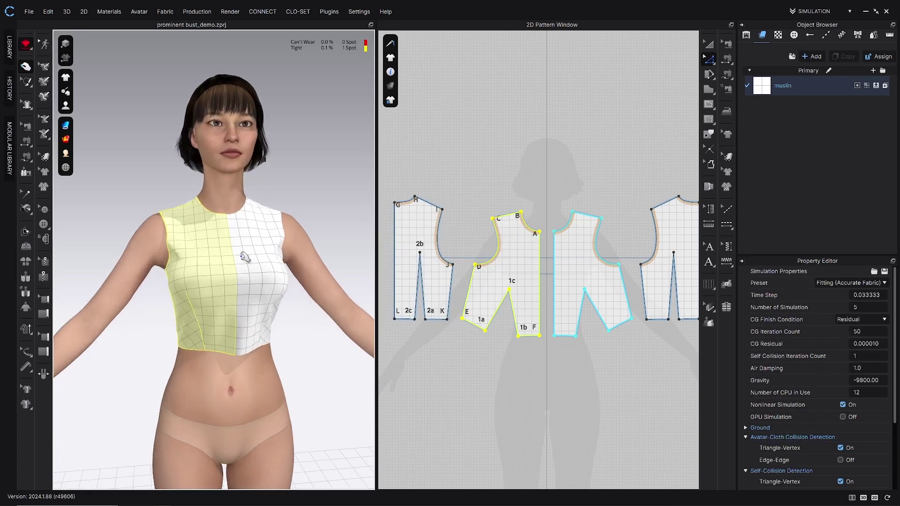
pyautogui.moveTo(242, 257); pyautogui.dragTo(251, 249, button='right')
pyautogui.moveTo(187, 260); pyautogui.dragTo(223, 301)
pyautogui.click(300, 335)
pyautogui.moveTo(300, 335)
pyautogui.mouseDown(button='right')
pyautogui.moveTo(265, 331)
pyautogui.moveTo(313, 335)
pyautogui.mouseUp(button='right')
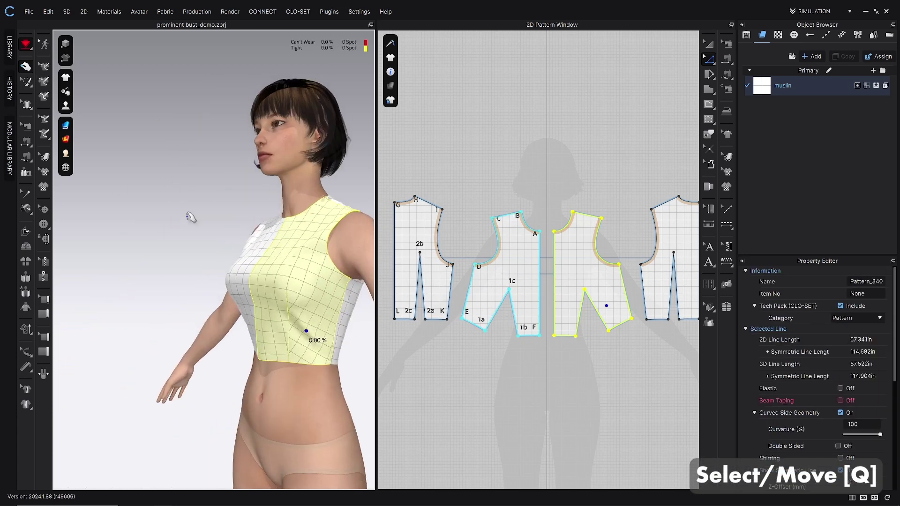
pyautogui.moveTo(216, 219); pyautogui.dragTo(272, 245, button='right')
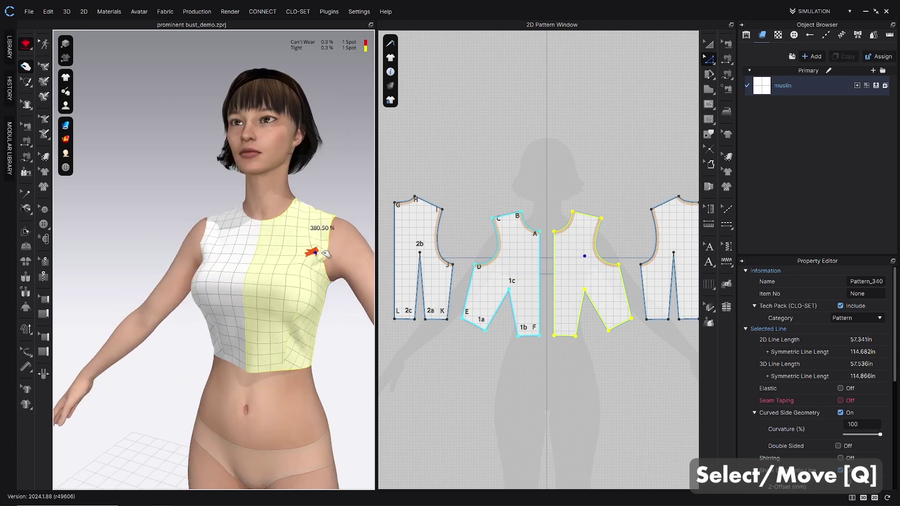
# Tug the front panel at the armhole and side bust, and the back panel at the waist during simulation
pyautogui.moveTo(327, 276); pyautogui.dragTo(200, 287, button='right')
pyautogui.click(221, 270)
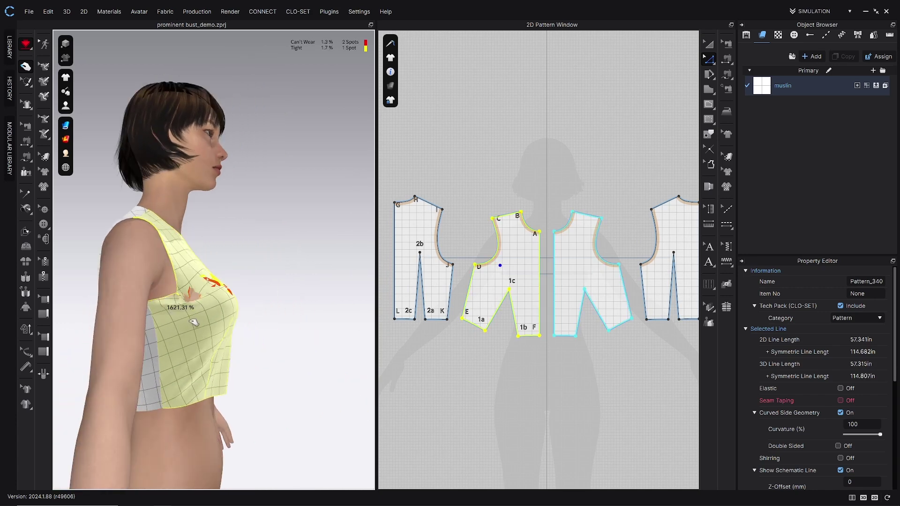
pyautogui.moveTo(194, 323); pyautogui.dragTo(245, 277, button='right')
pyautogui.moveTo(233, 327); pyautogui.dragTo(246, 343)
pyautogui.moveTo(248, 344); pyautogui.dragTo(145, 281, button='right')
pyautogui.click(155, 330)
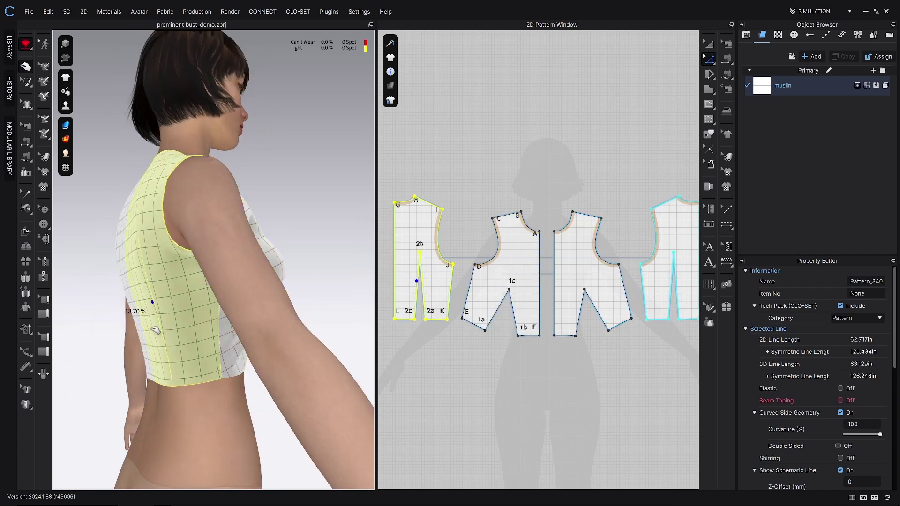
# Examine the drape of the simulated bodice from the back round to the front bust and waist
pyautogui.moveTo(154, 330); pyautogui.dragTo(210, 352, button='right')
pyautogui.scroll(-5, 212, 351)
pyautogui.moveTo(215, 348); pyautogui.dragTo(225, 305, button='middle')
pyautogui.moveTo(225, 305); pyautogui.dragTo(234, 326, button='right')
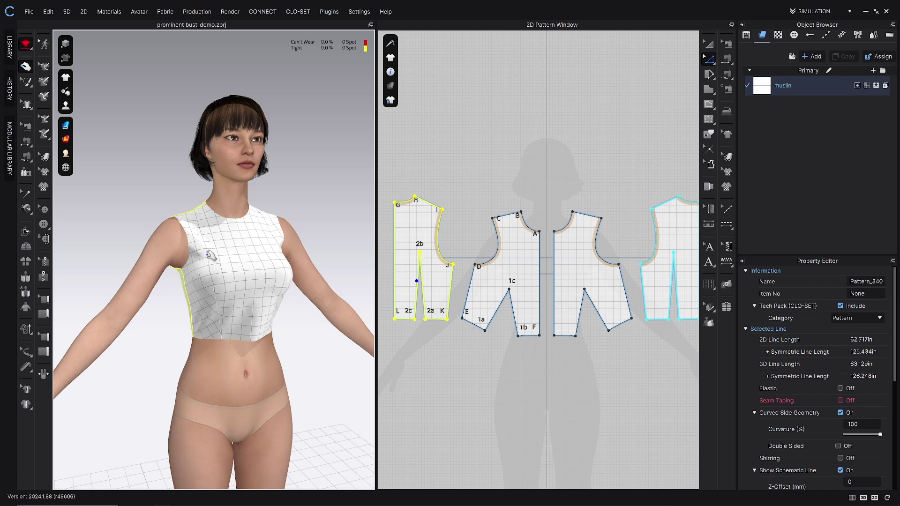
pyautogui.moveTo(229, 268); pyautogui.dragTo(222, 266, button='right')
pyautogui.moveTo(222, 267); pyautogui.dragTo(223, 278, button='middle')
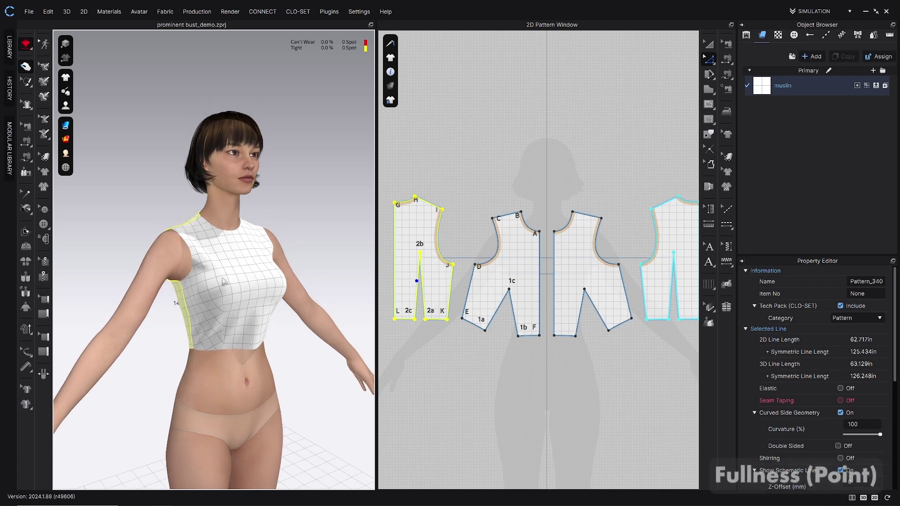
pyautogui.moveTo(223, 281); pyautogui.dragTo(229, 282, button='right')
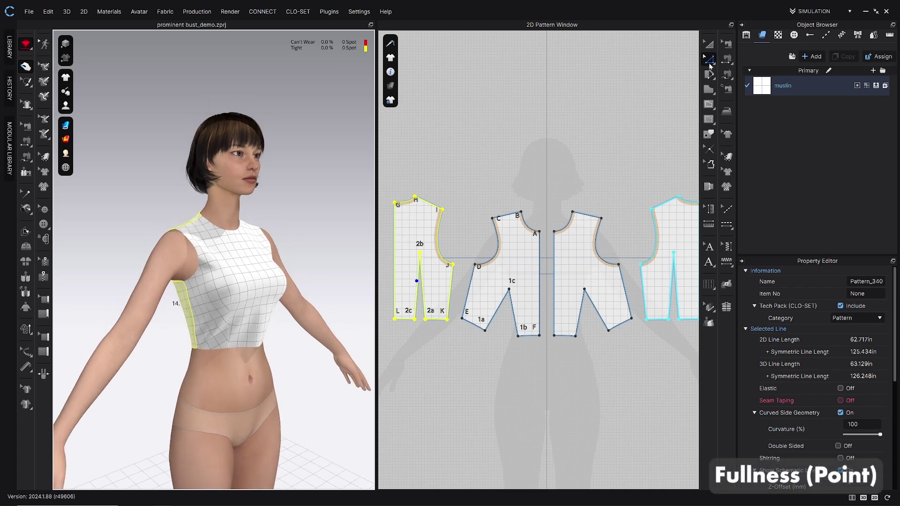
# Draw a Fullness (Point) slash line on the front bodice from the mid-armhole to the waist dart apex
pyautogui.click(710, 74)
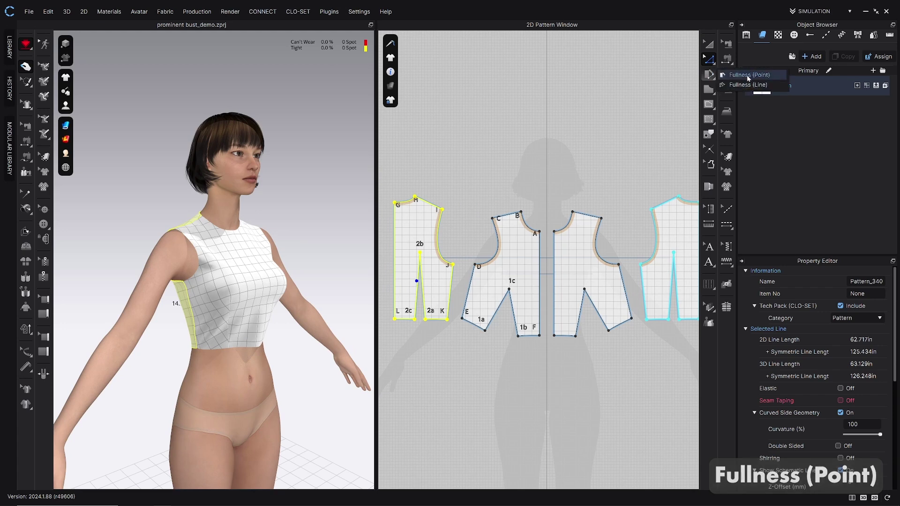
pyautogui.click(749, 76)
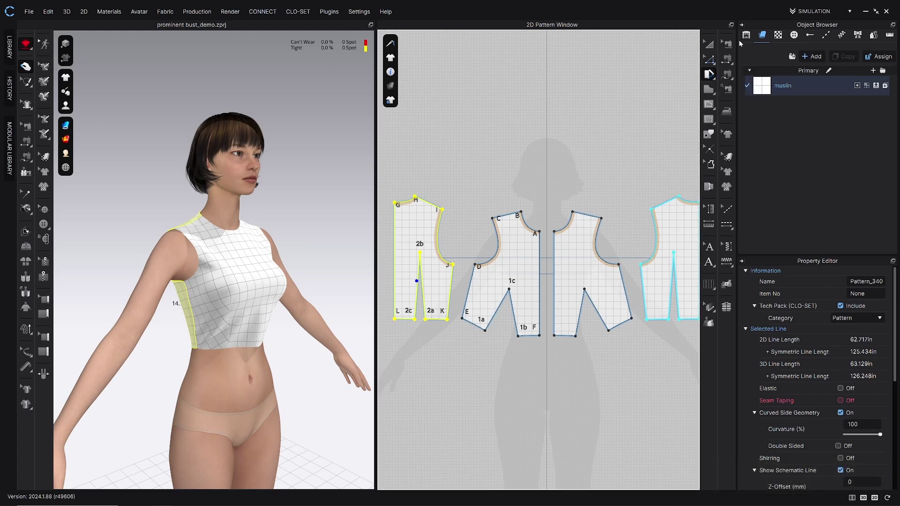
pyautogui.click(744, 25)
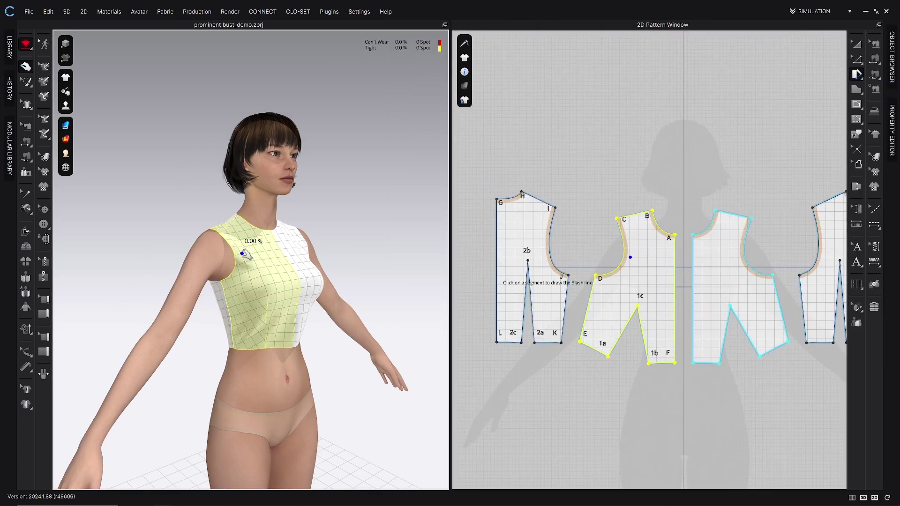
pyautogui.moveTo(264, 261); pyautogui.dragTo(248, 261, button='right')
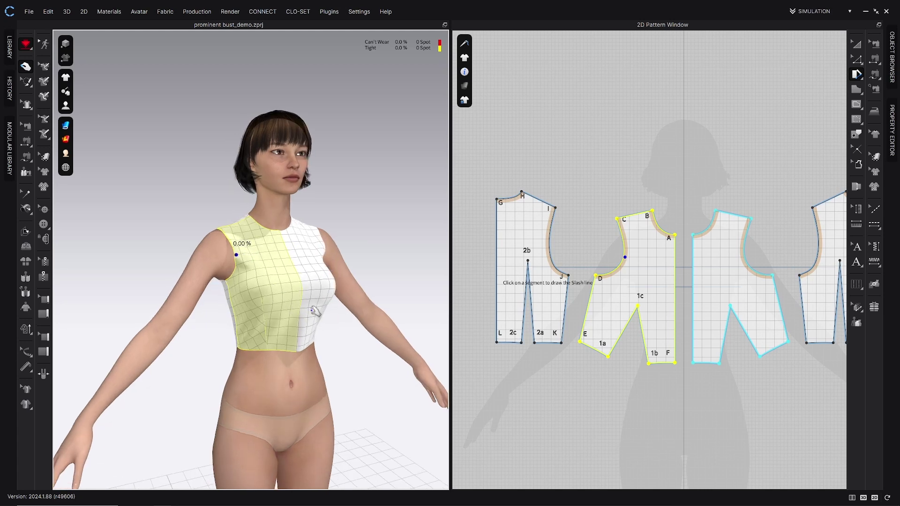
pyautogui.scroll(2, 254, 252)
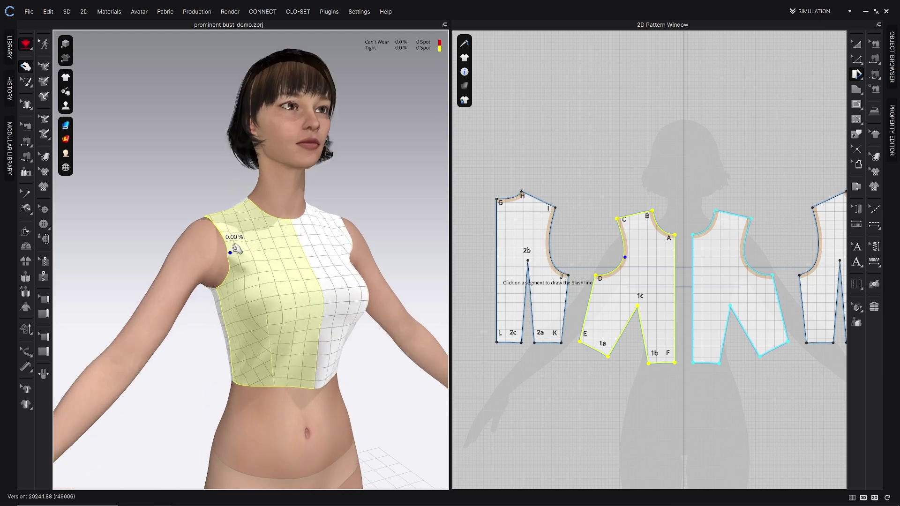
pyautogui.scroll(4, 628, 235)
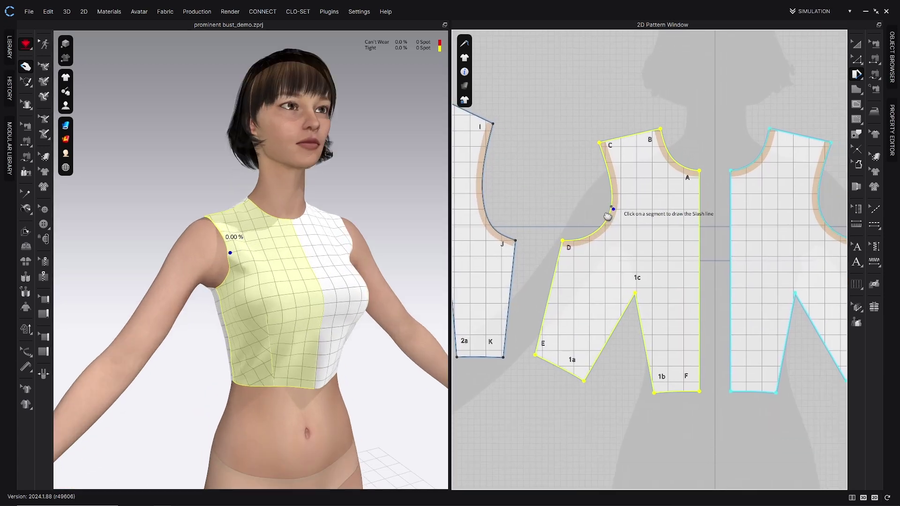
pyautogui.moveTo(604, 220); pyautogui.dragTo(593, 232, button='middle')
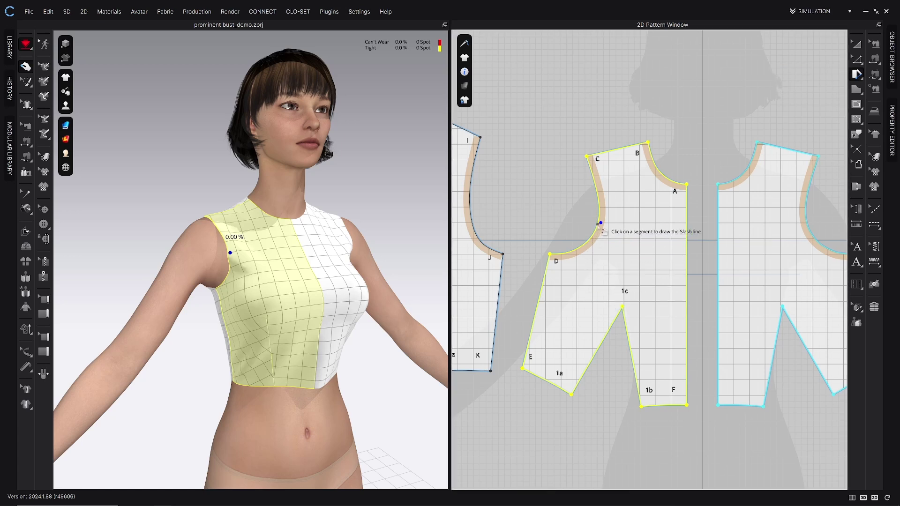
pyautogui.click(600, 224)
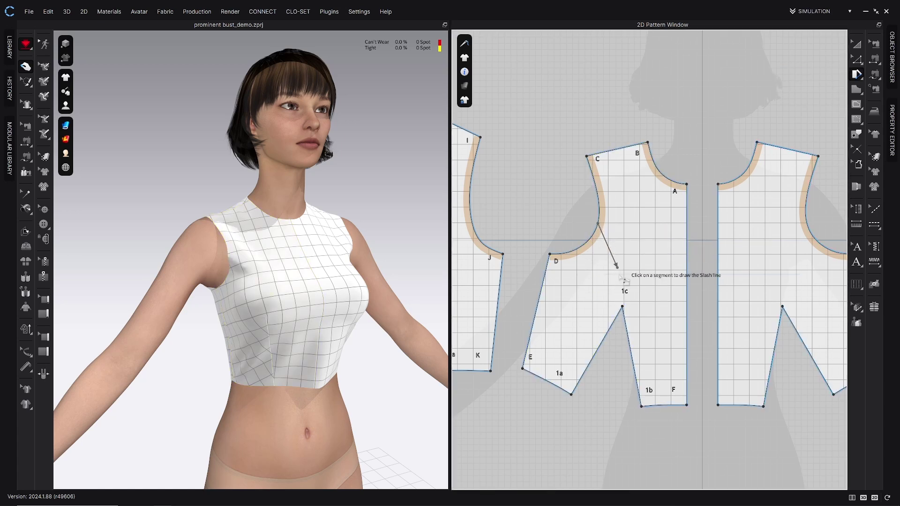
pyautogui.click(623, 308)
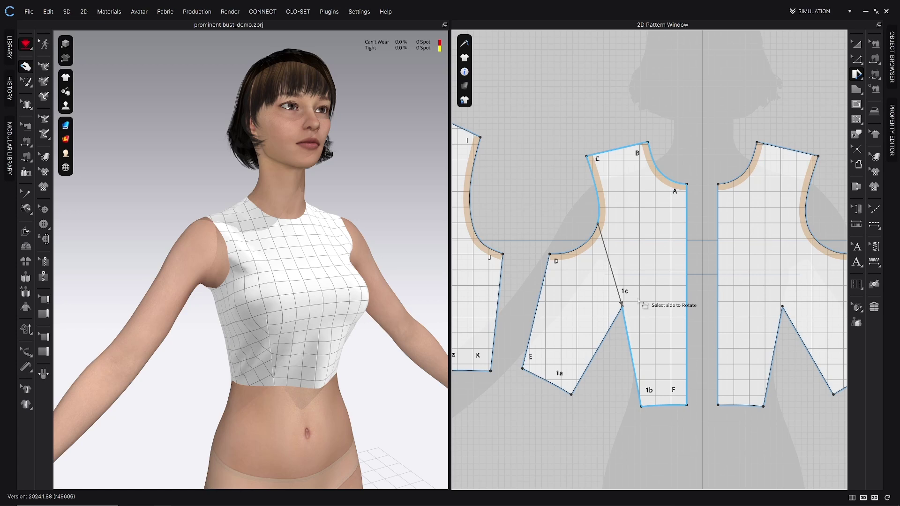
# Rotate the side section of the front bodice outward from the armhole point with a spread distance of 0.5 in
pyautogui.click(581, 312)
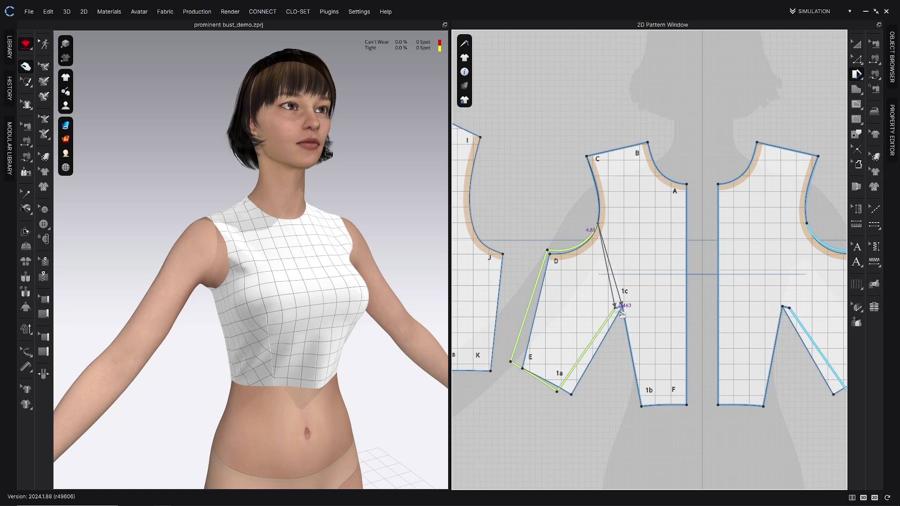
pyautogui.click(618, 311)
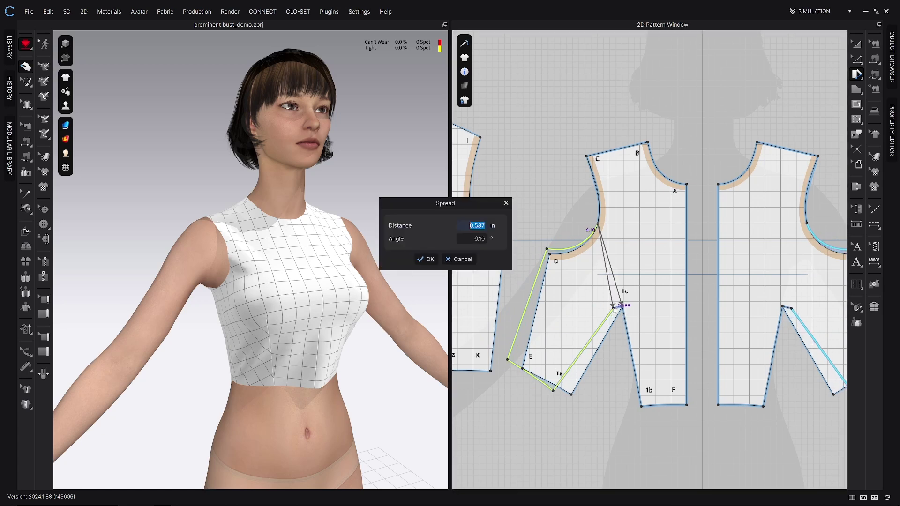
pyautogui.write('.5')
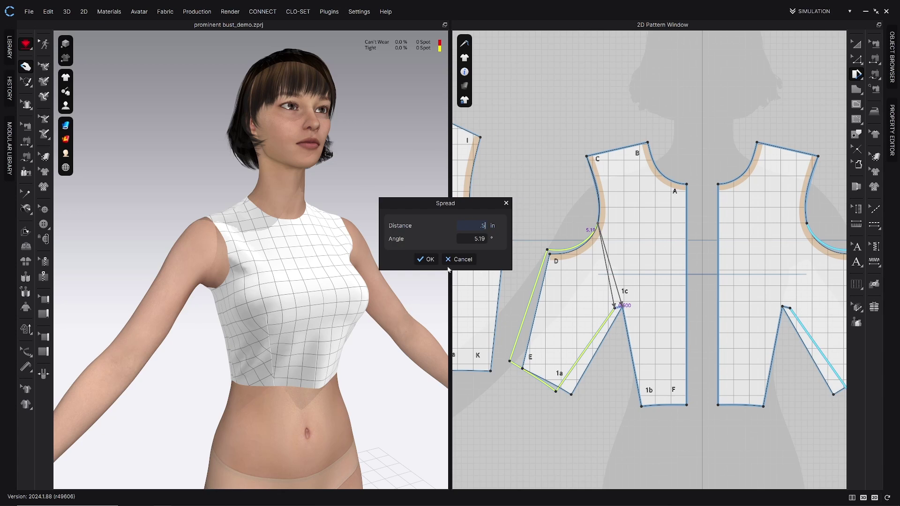
pyautogui.click(422, 260)
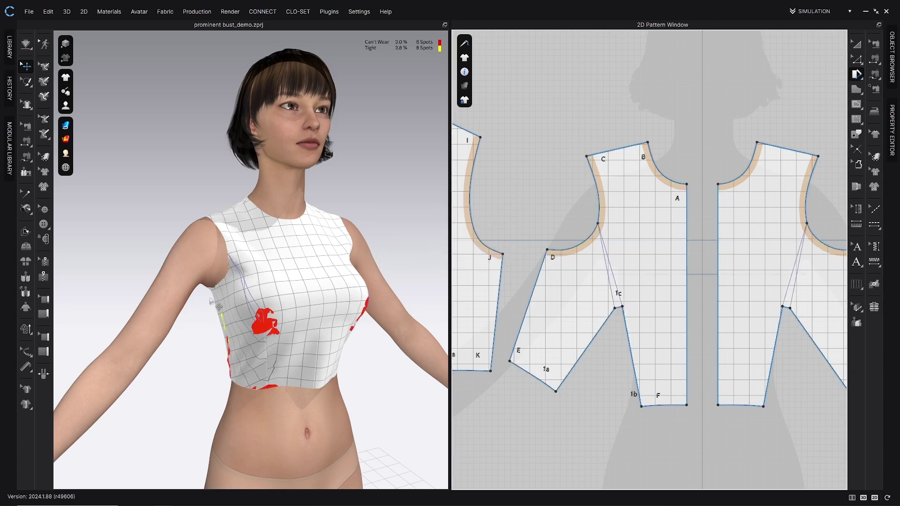
# Simulate the spread bodice and tug the front panel below the armhole, checking the drape from the side and front
pyautogui.moveTo(261, 297); pyautogui.dragTo(282, 273, button='right')
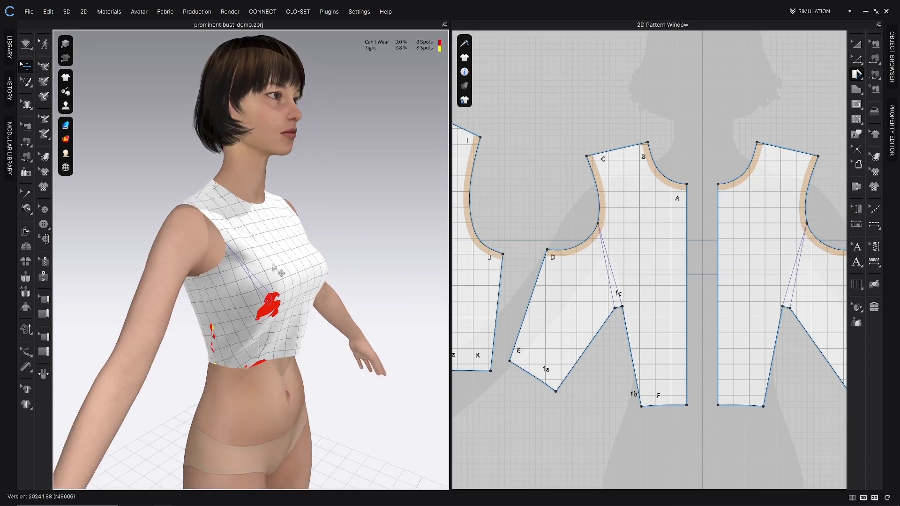
pyautogui.moveTo(238, 246); pyautogui.dragTo(267, 260, button='middle')
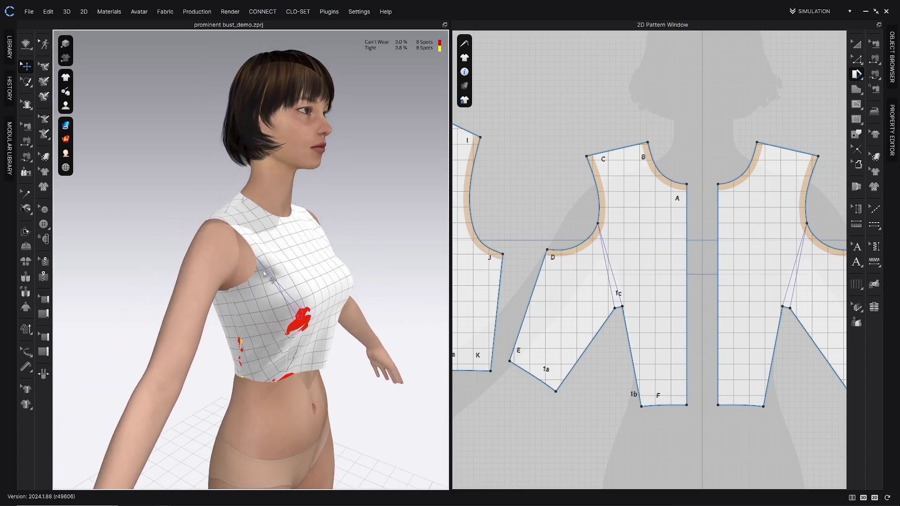
pyautogui.moveTo(281, 274); pyautogui.dragTo(268, 271, button='right')
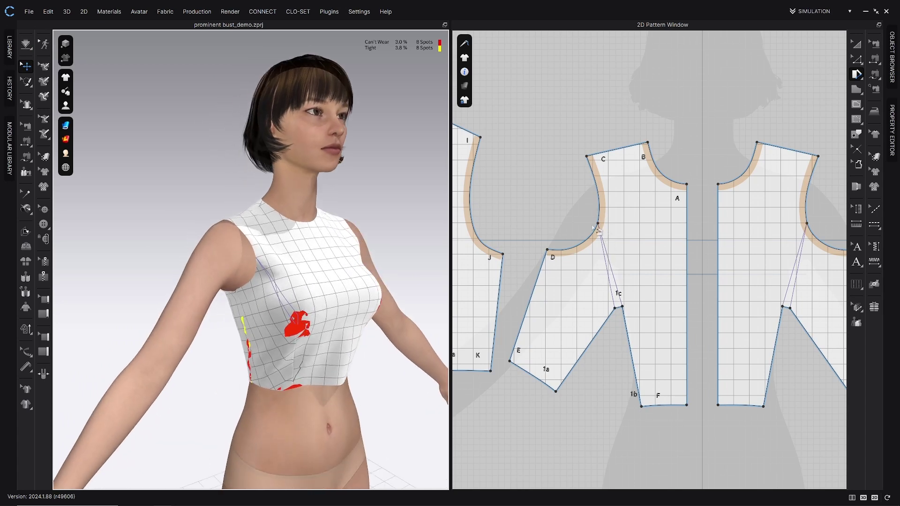
pyautogui.moveTo(278, 271); pyautogui.dragTo(287, 267, button='right')
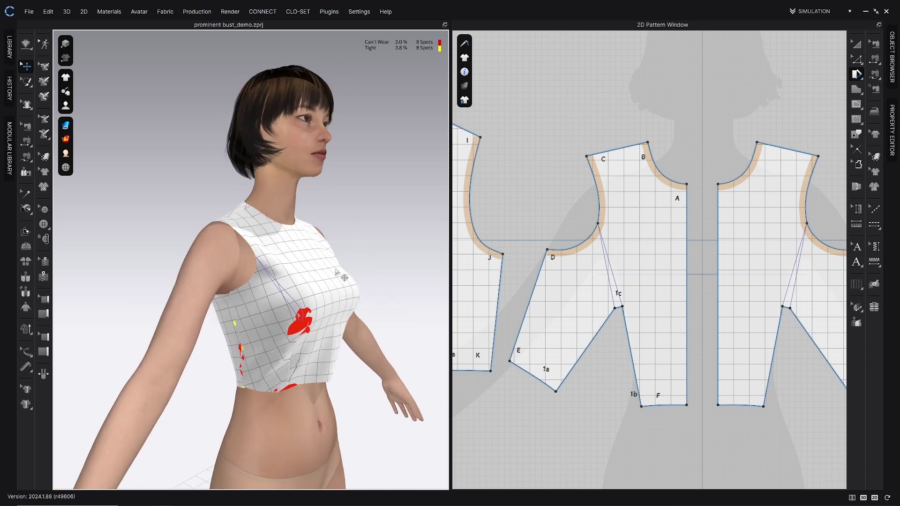
pyautogui.moveTo(336, 270); pyautogui.dragTo(346, 278, button='middle')
pyautogui.press('space')
pyautogui.moveTo(336, 281); pyautogui.dragTo(344, 290, button='right')
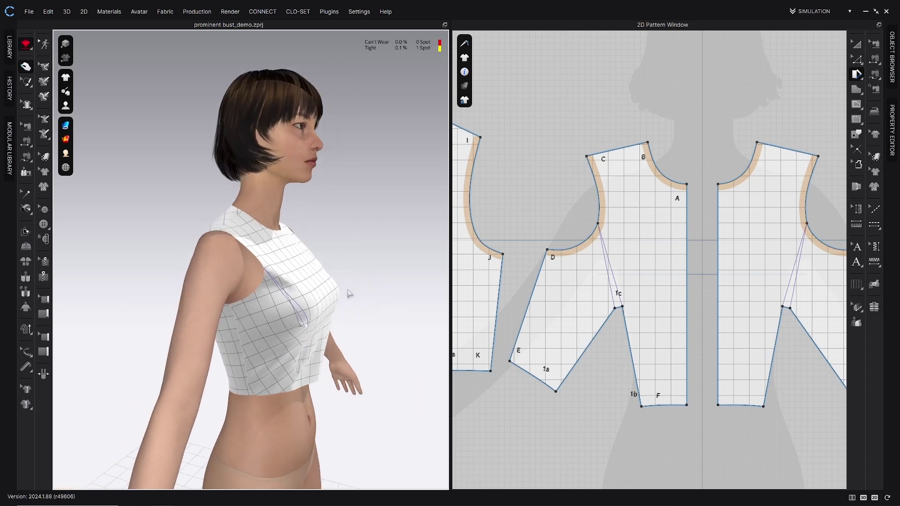
pyautogui.moveTo(277, 292); pyautogui.dragTo(220, 331)
pyautogui.moveTo(277, 288); pyautogui.dragTo(263, 293, button='right')
pyautogui.moveTo(263, 275); pyautogui.dragTo(270, 313)
pyautogui.scroll(1, 269, 314)
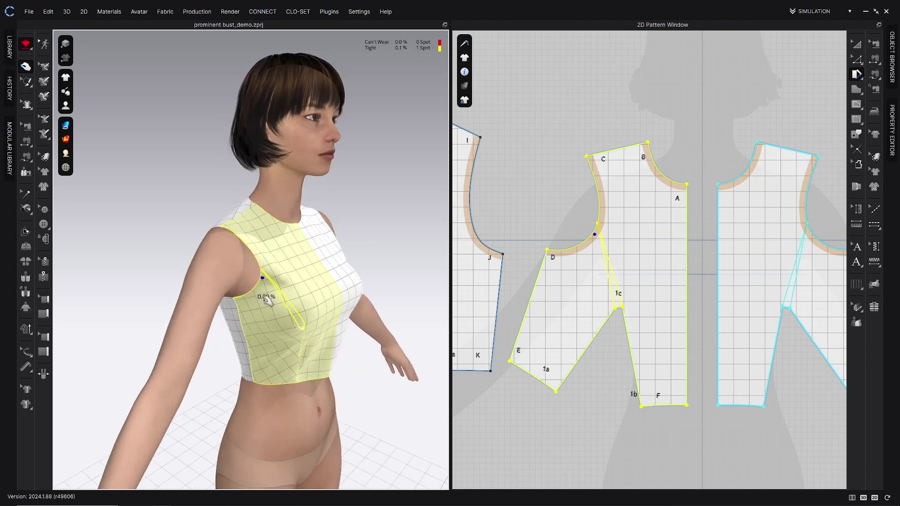
pyautogui.moveTo(276, 264); pyautogui.dragTo(253, 251, button='right')
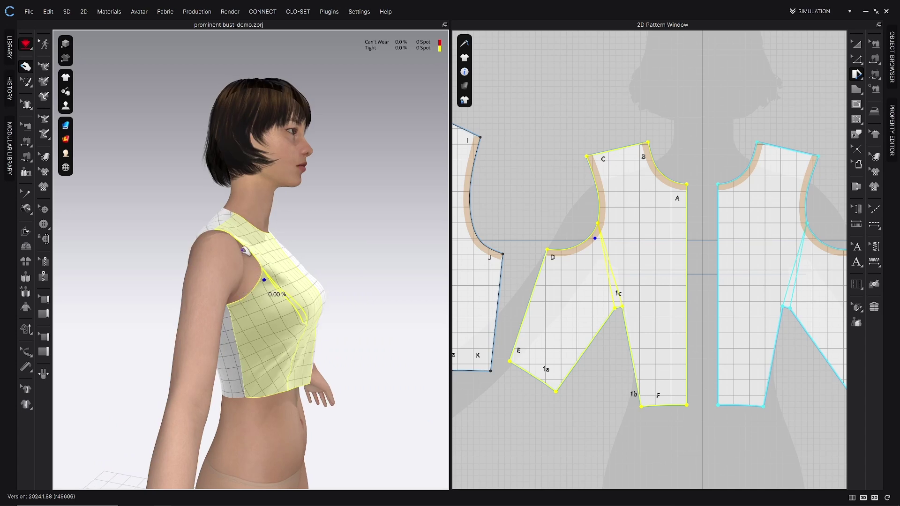
pyautogui.moveTo(269, 287); pyautogui.dragTo(266, 305, button='right')
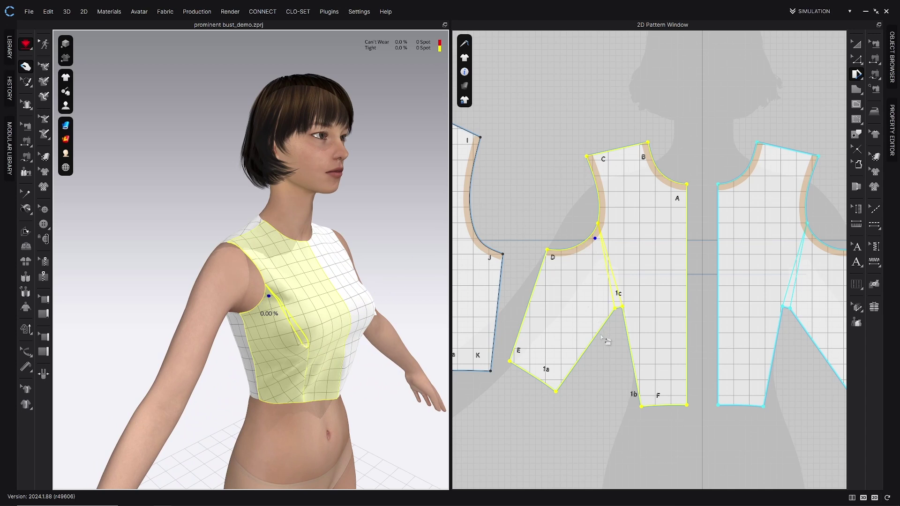
# Delete the slash point on the front armhole and the extra point at the dart apex
pyautogui.press('z')
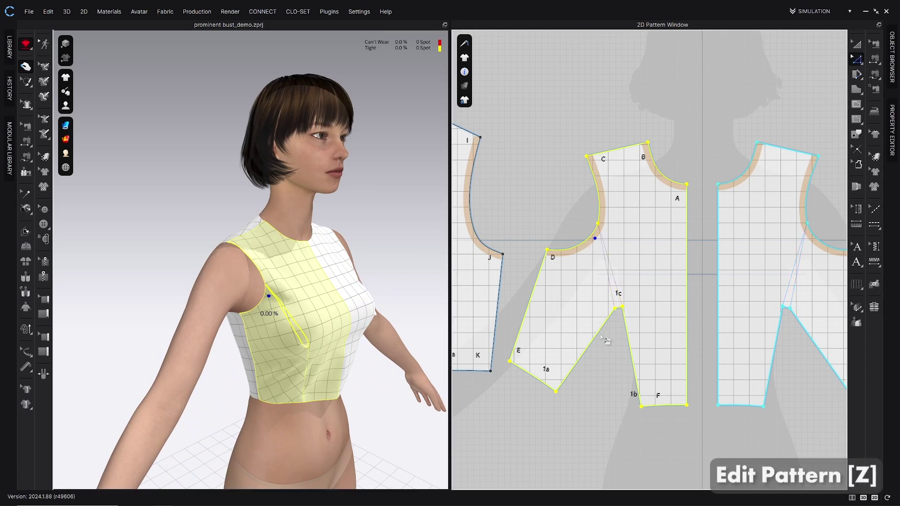
pyautogui.click(575, 222)
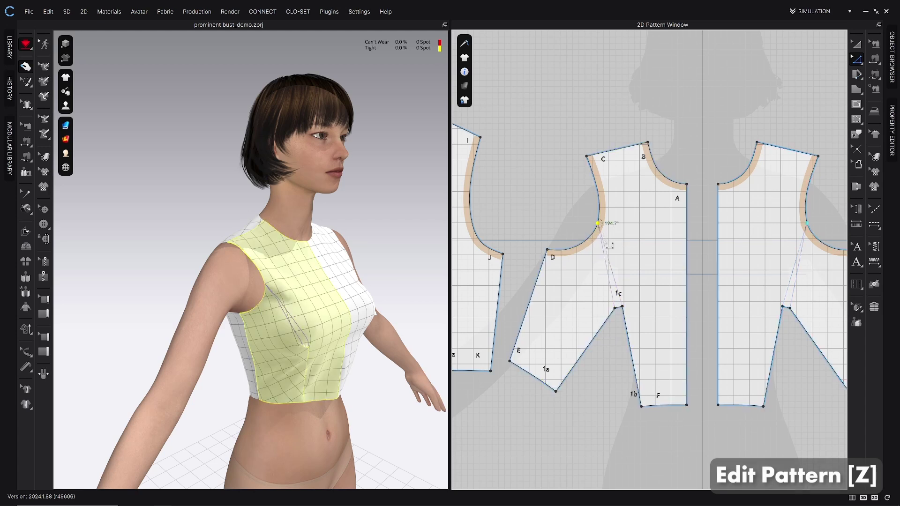
pyautogui.press('Delete')
pyautogui.click(615, 308)
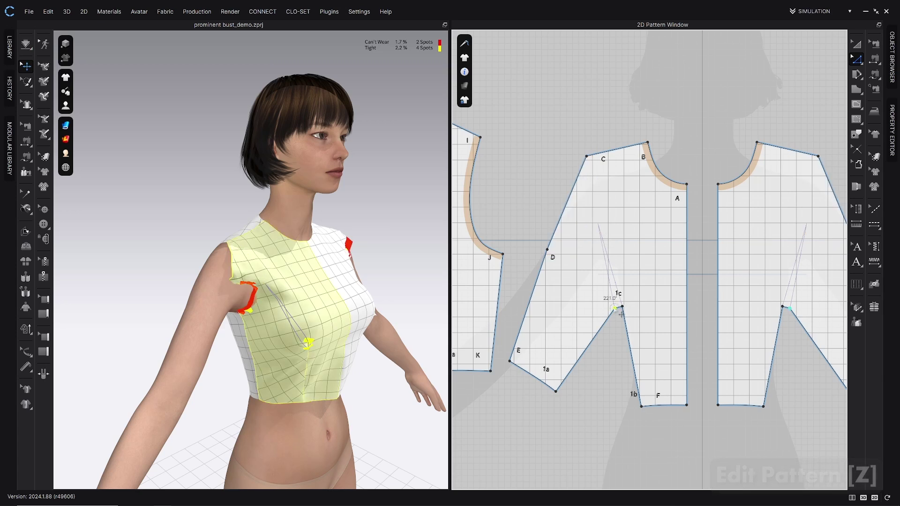
pyautogui.press('Delete')
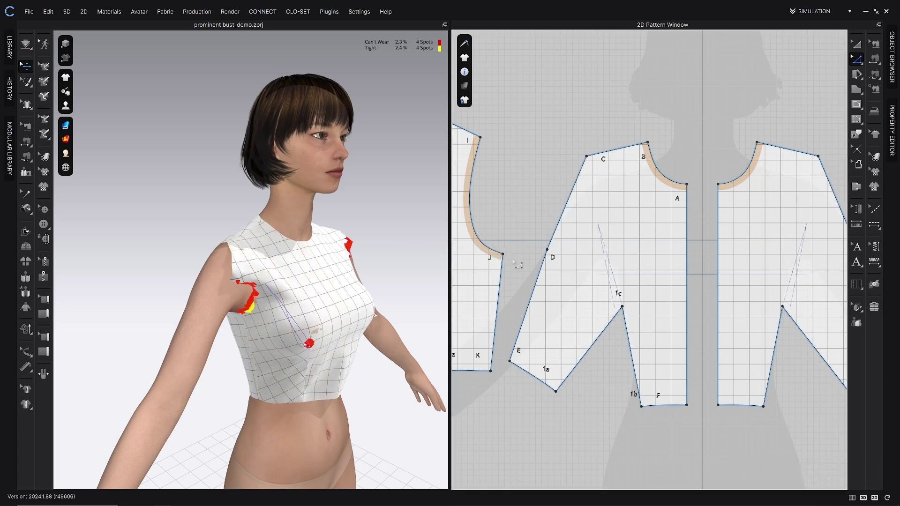
# Curve the straightened front armhole inward with Edit Curvature, and simulate the bodice while tugging its side
pyautogui.press('c')
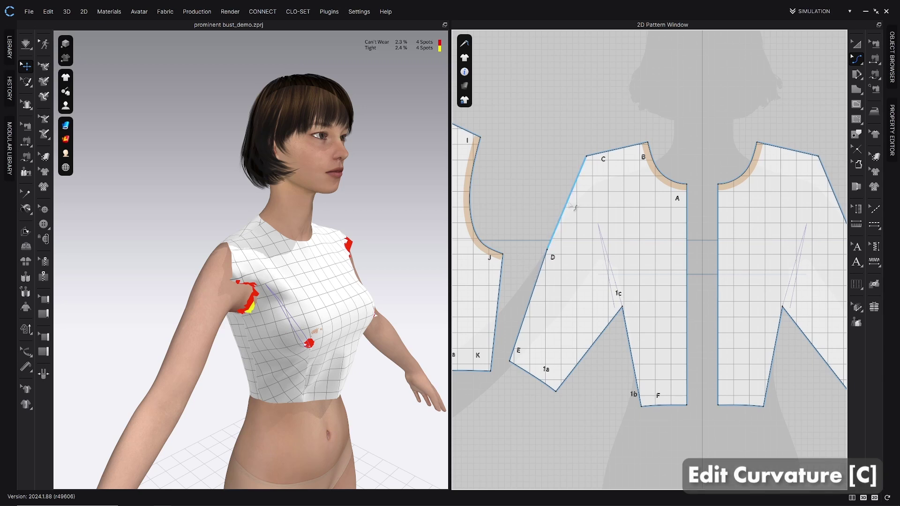
pyautogui.moveTo(580, 210); pyautogui.dragTo(585, 230)
pyautogui.press('space')
pyautogui.moveTo(266, 375); pyautogui.dragTo(268, 377)
pyautogui.press('4')
pyautogui.moveTo(271, 341); pyautogui.dragTo(255, 360)
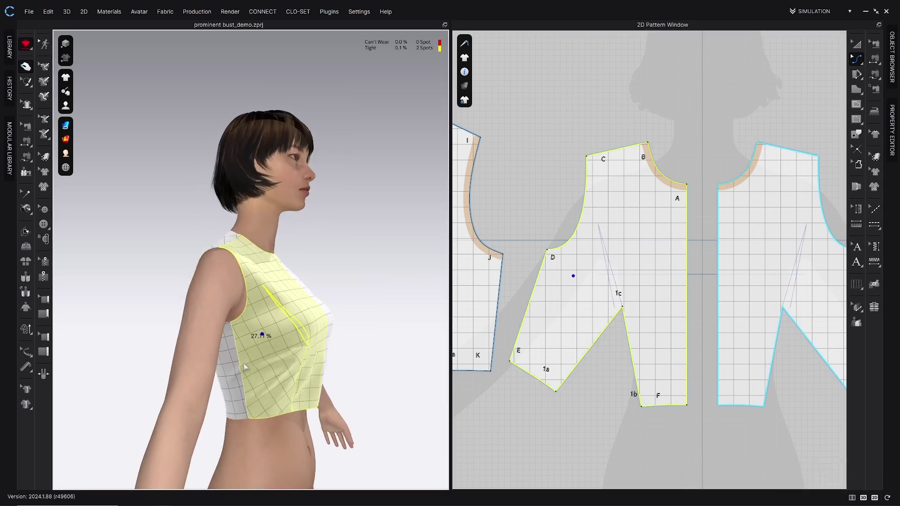
pyautogui.moveTo(258, 363); pyautogui.dragTo(281, 342, button='right')
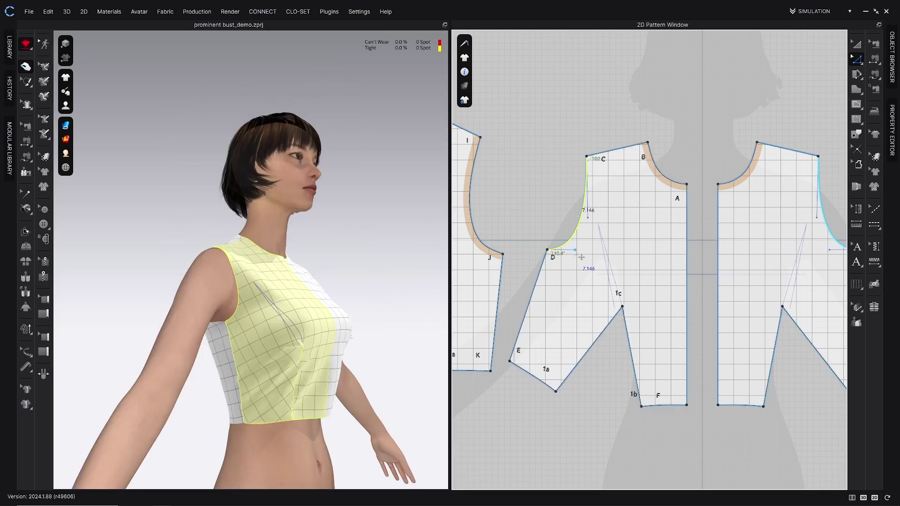
# Reshape the front armhole by adjusting its underarm and shoulder curve handles, and update the simulation
pyautogui.moveTo(581, 258)
pyautogui.mouseDown()
pyautogui.moveTo(581, 267)
pyautogui.moveTo(575, 261)
pyautogui.mouseUp()
pyautogui.moveTo(588, 217); pyautogui.dragTo(608, 215)
pyautogui.press('space')
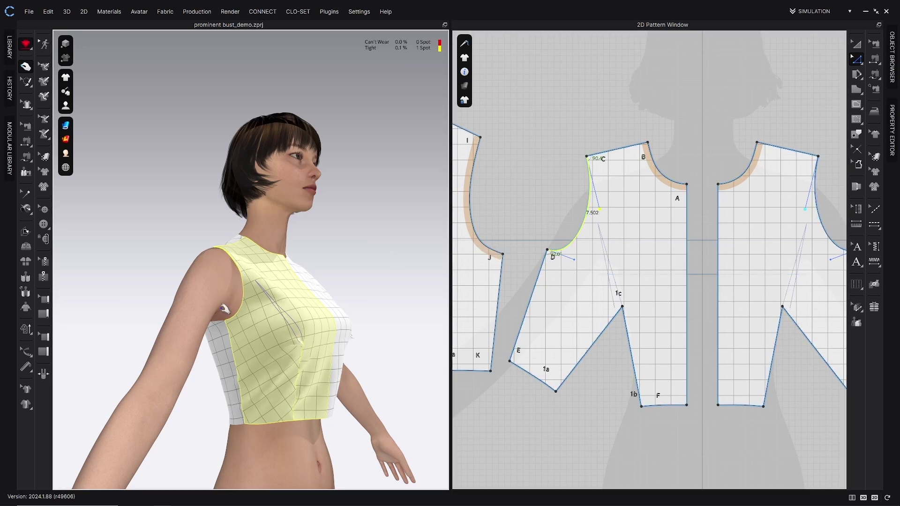
# Tug the bodice at the side and front waist during simulation to settle the fabric around the reshaped armhole
pyautogui.moveTo(227, 310); pyautogui.dragTo(216, 319, button='right')
pyautogui.moveTo(227, 331); pyautogui.dragTo(253, 395)
pyautogui.moveTo(253, 395); pyautogui.dragTo(280, 394, button='right')
pyautogui.moveTo(259, 322); pyautogui.dragTo(221, 314, button='right')
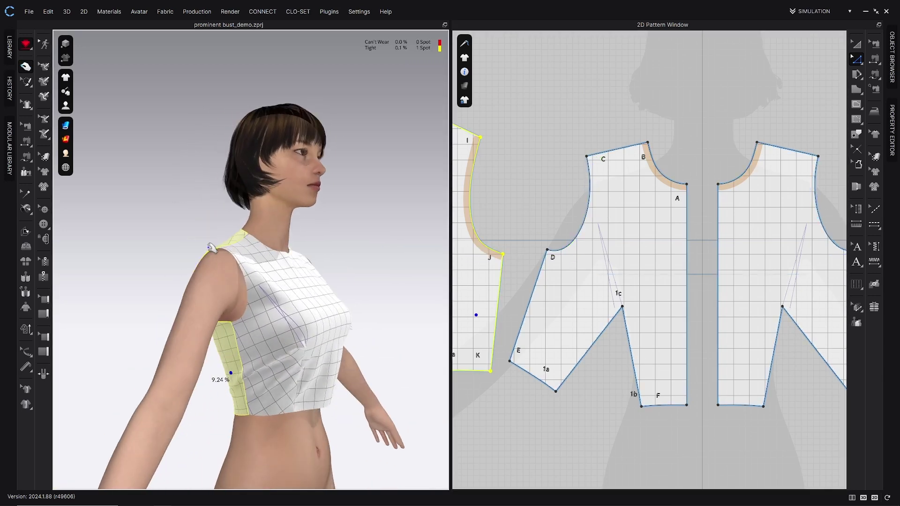
pyautogui.moveTo(246, 255)
pyautogui.mouseDown(button='right')
pyautogui.moveTo(229, 268)
pyautogui.moveTo(222, 247)
pyautogui.mouseUp(button='right')
pyautogui.moveTo(241, 277); pyautogui.dragTo(210, 244, button='middle')
pyautogui.moveTo(252, 373); pyautogui.dragTo(260, 388)
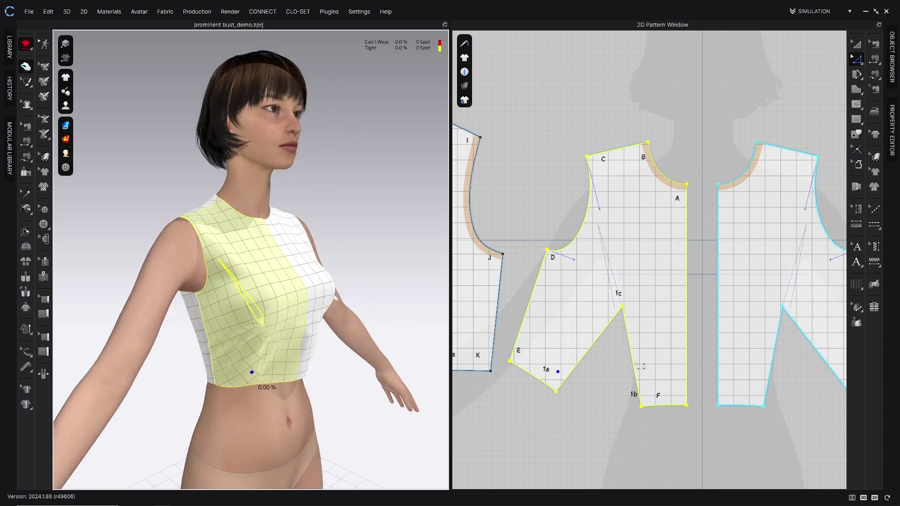
# Check the lengths of both front dart legs and the waist segment between the dart and centre front
pyautogui.moveTo(627, 368); pyautogui.dragTo(610, 345, button='middle')
pyautogui.click(605, 345)
pyautogui.moveTo(604, 345); pyautogui.dragTo(577, 335, button='right')
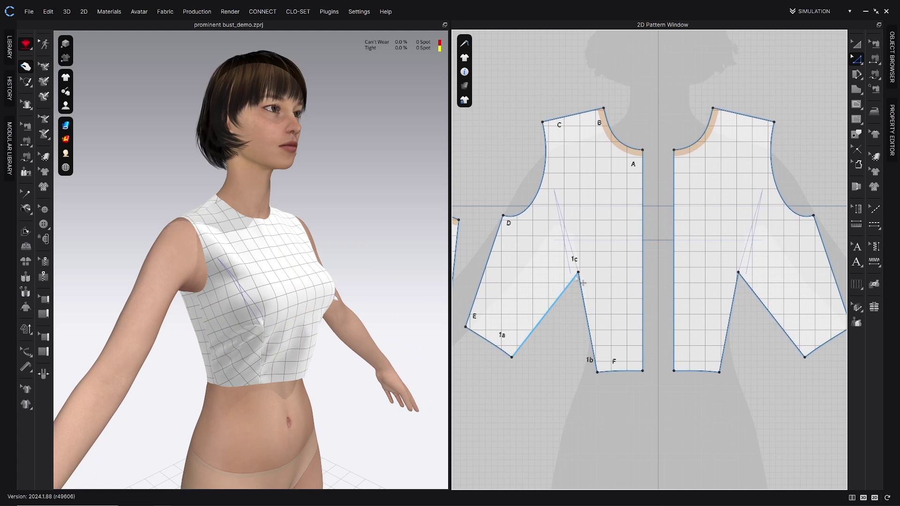
pyautogui.click(566, 291)
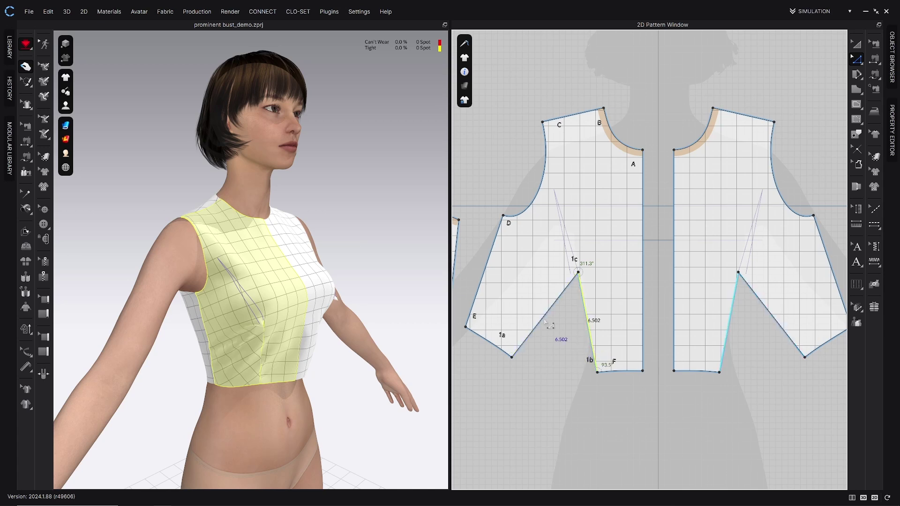
pyautogui.click(598, 339)
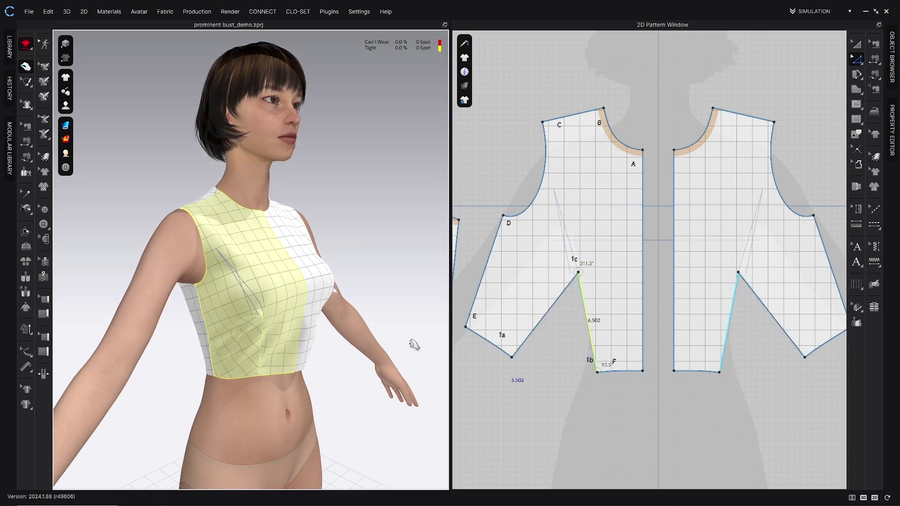
pyautogui.click(620, 372)
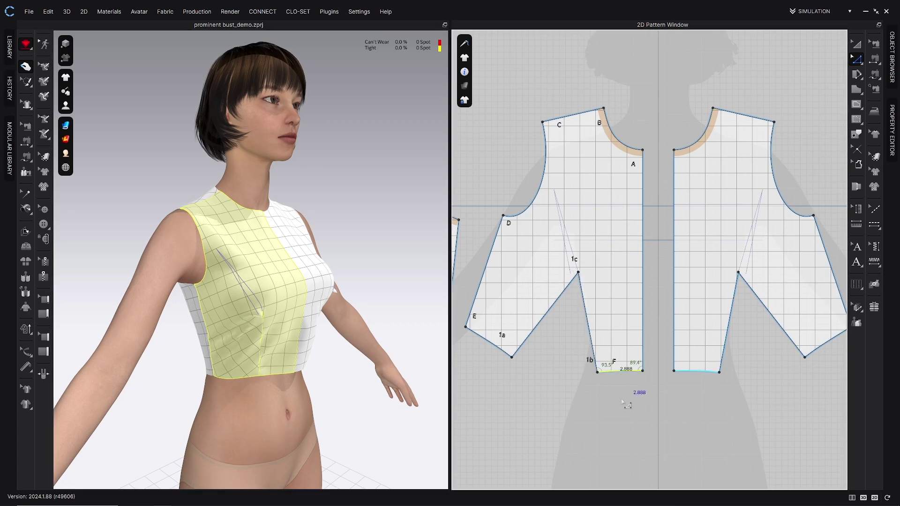
# Examine the bodice's front waist and dart area from the front and side, comparing it with the dart legs on the pattern
pyautogui.moveTo(312, 358); pyautogui.dragTo(403, 351, button='right')
pyautogui.click(260, 352)
pyautogui.press('2')
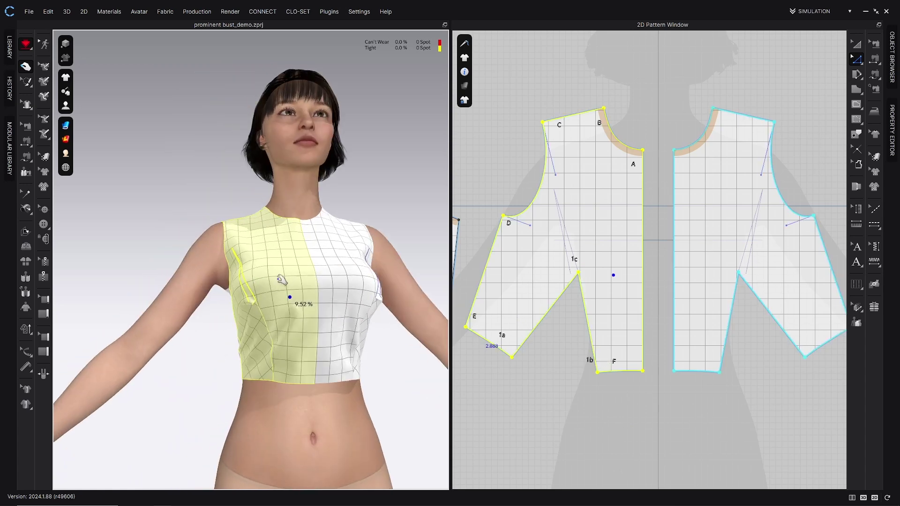
pyautogui.moveTo(256, 275); pyautogui.dragTo(198, 217, button='right')
pyautogui.click(576, 375)
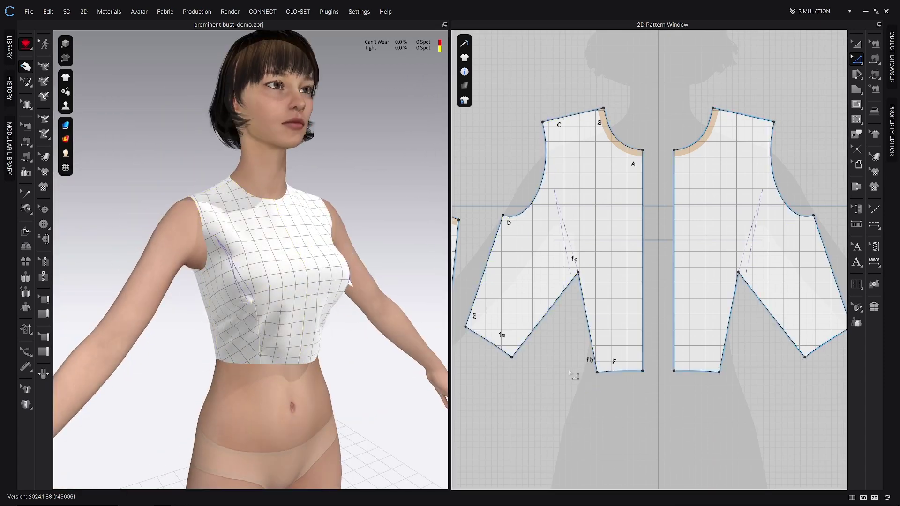
pyautogui.click(539, 343)
pyautogui.click(594, 349)
pyautogui.click(610, 402)
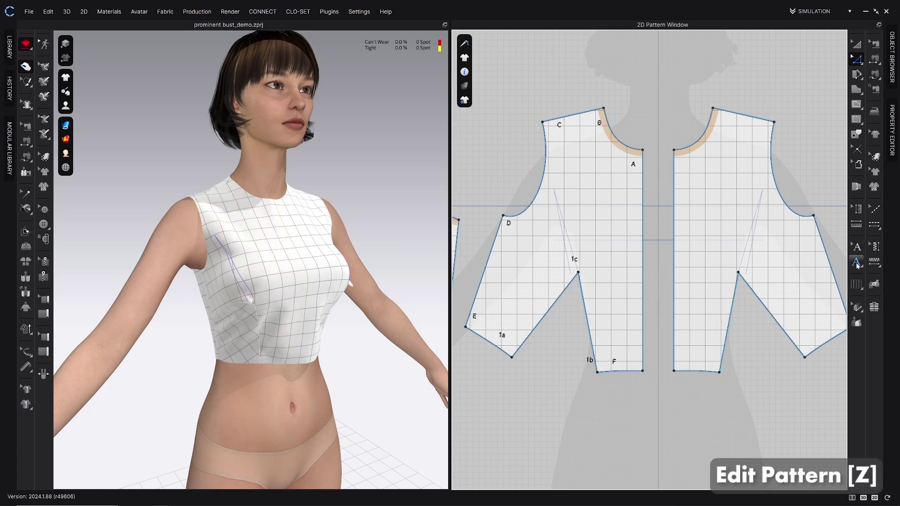
# Move the 1b and F annotations inside the front pattern piece, next to the corners of the waist segment
pyautogui.click(857, 263)
pyautogui.click(858, 247)
pyautogui.moveTo(594, 362); pyautogui.dragTo(634, 364)
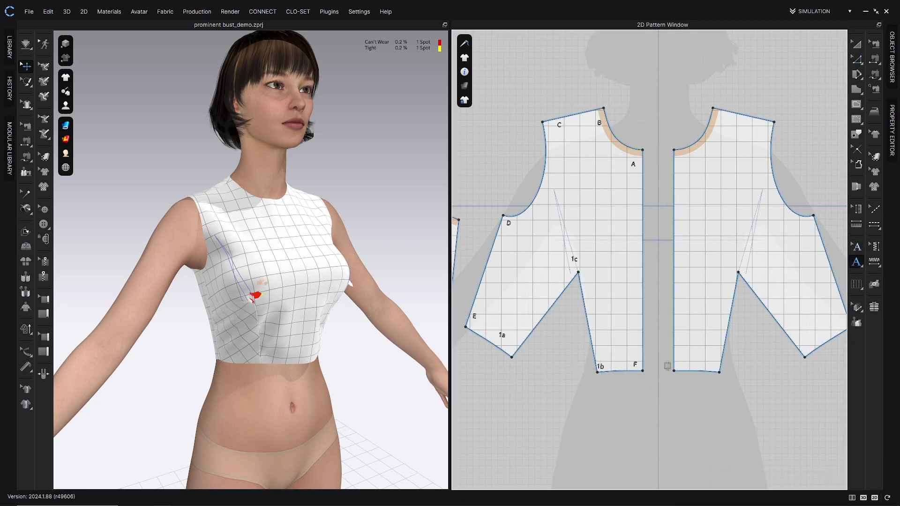
# Lower the waist segment between the dart and centre front until centre front is about 14.46 long, and simulate the bodice
pyautogui.press('z')
pyautogui.moveTo(621, 371); pyautogui.dragTo(622, 384)
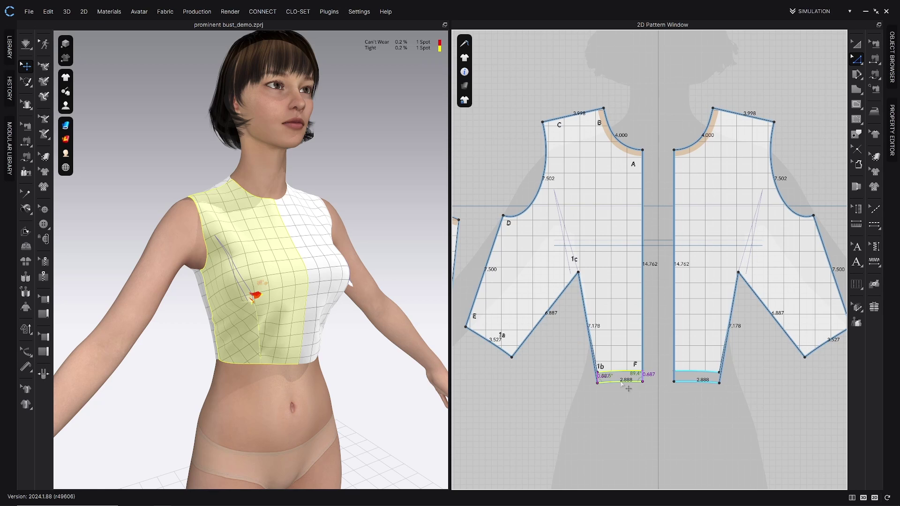
pyautogui.moveTo(622, 384); pyautogui.dragTo(621, 382)
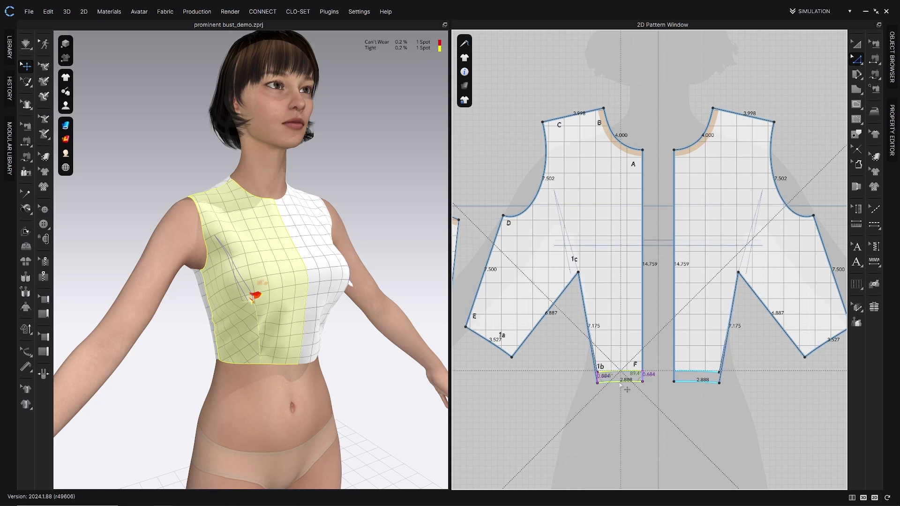
pyautogui.moveTo(620, 385); pyautogui.dragTo(620, 379)
pyautogui.press('space')
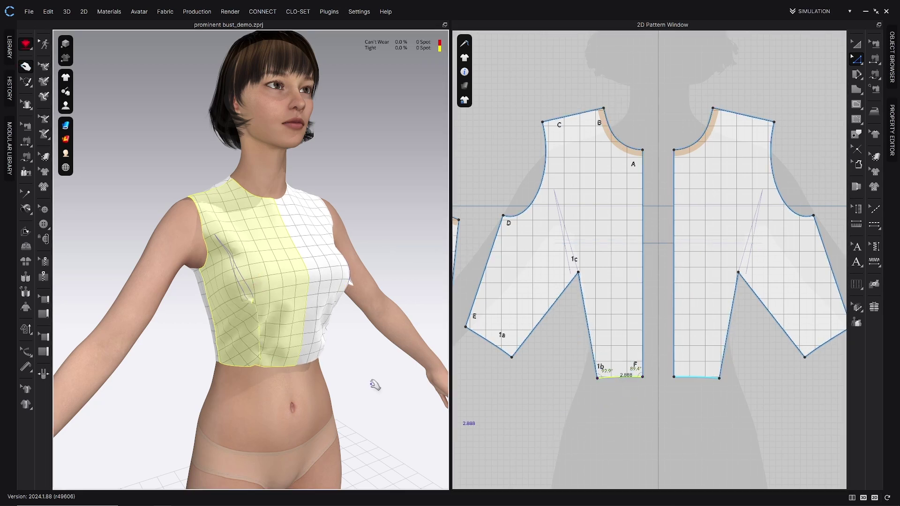
# Tug the lowered front waist near the dart during simulation and inspect how the dart seam falls
pyautogui.moveTo(370, 383); pyautogui.dragTo(379, 351, button='right')
pyautogui.moveTo(241, 369); pyautogui.dragTo(242, 386)
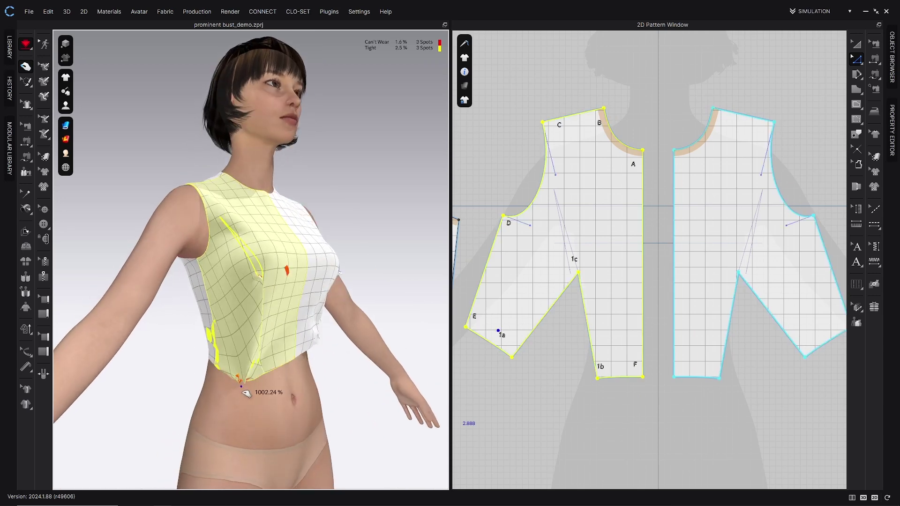
pyautogui.moveTo(246, 392); pyautogui.dragTo(275, 396, button='right')
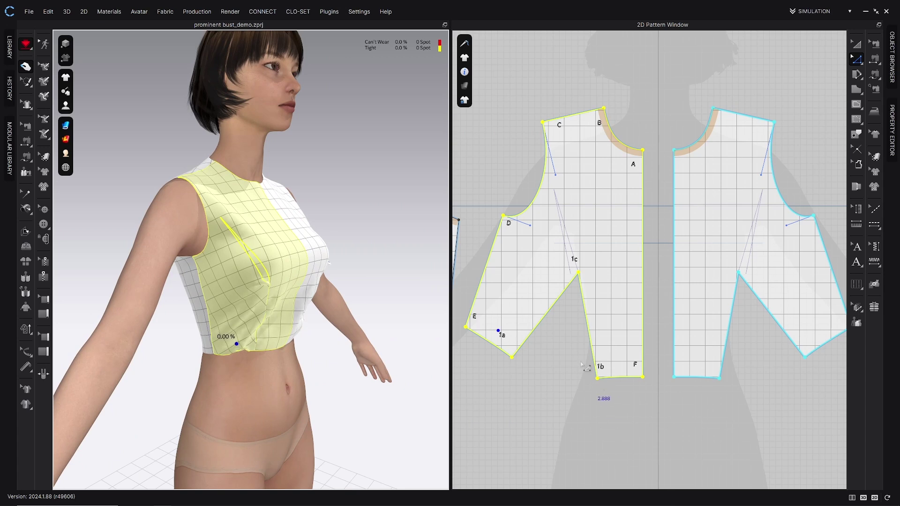
pyautogui.moveTo(417, 296); pyautogui.dragTo(384, 283, button='right')
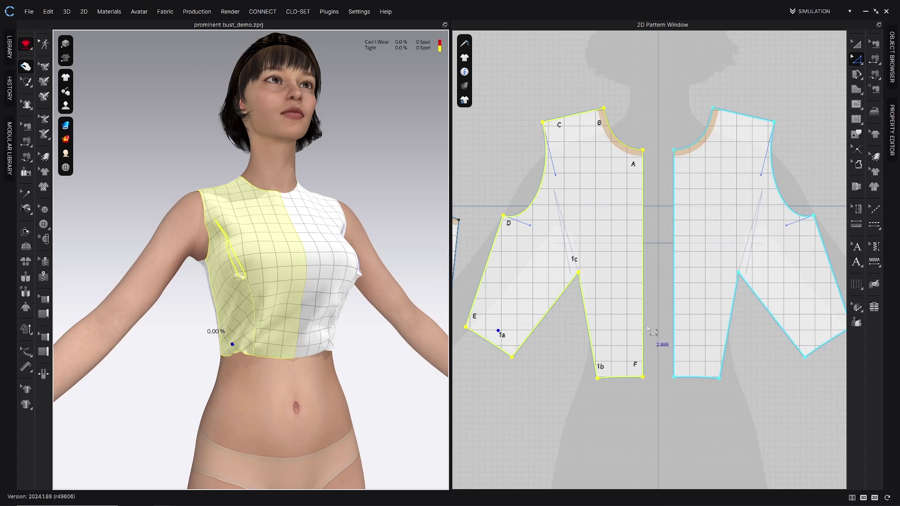
# Remove the mismatched sewing on the front dart, resew its two full legs with Segment Sewing, and simulate the bodice
pyautogui.press('b')
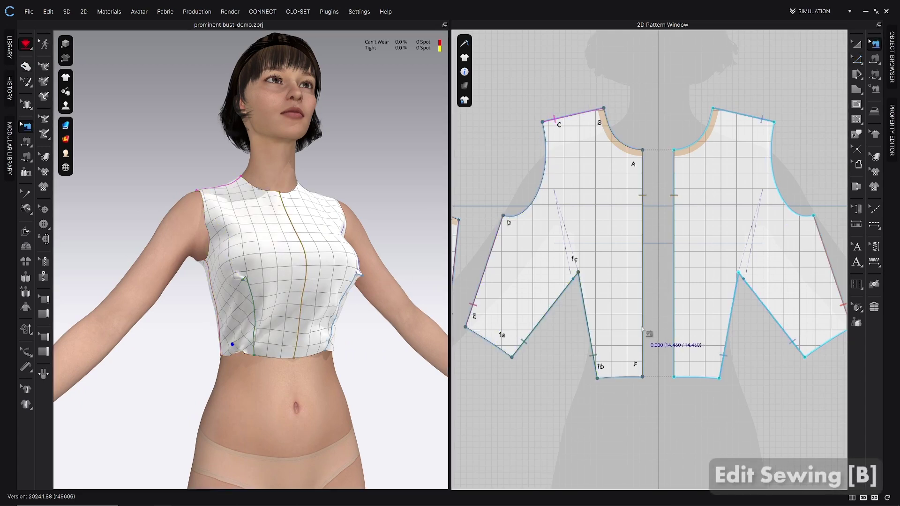
pyautogui.click(584, 311)
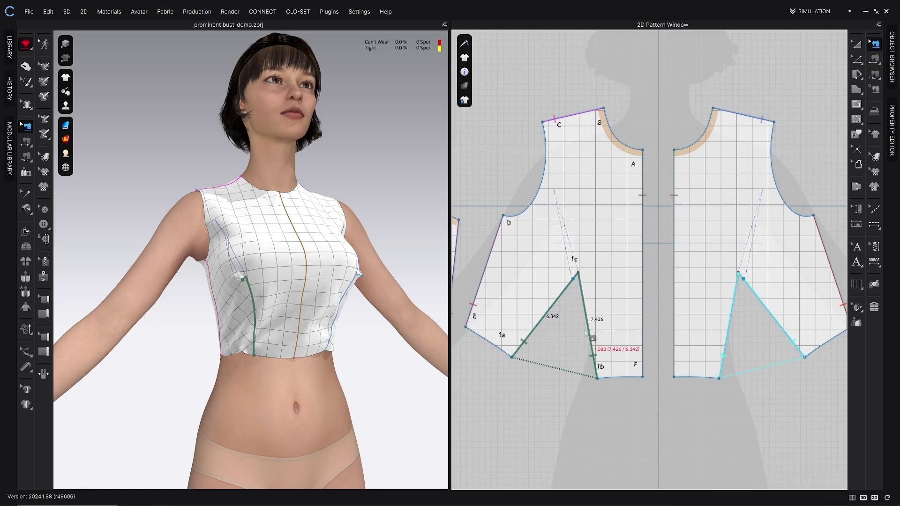
pyautogui.press('n')
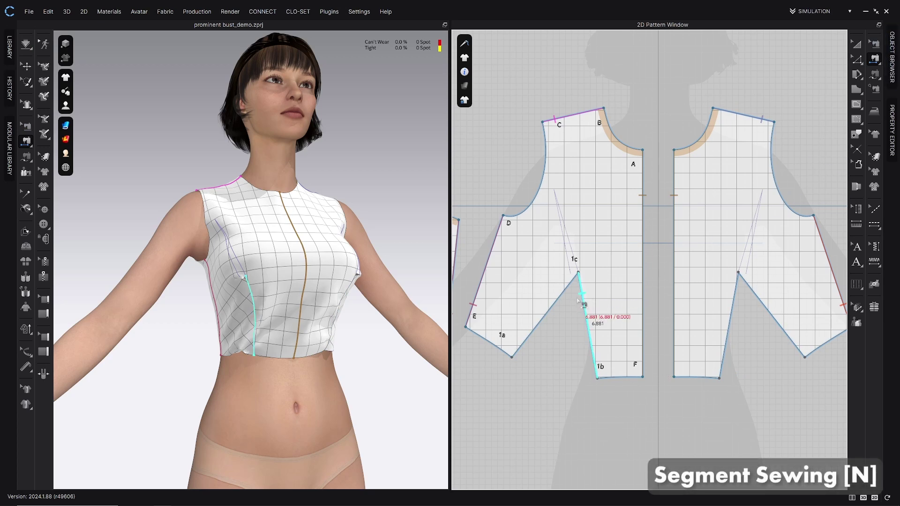
pyautogui.click(585, 312)
pyautogui.click(560, 296)
pyautogui.press('space')
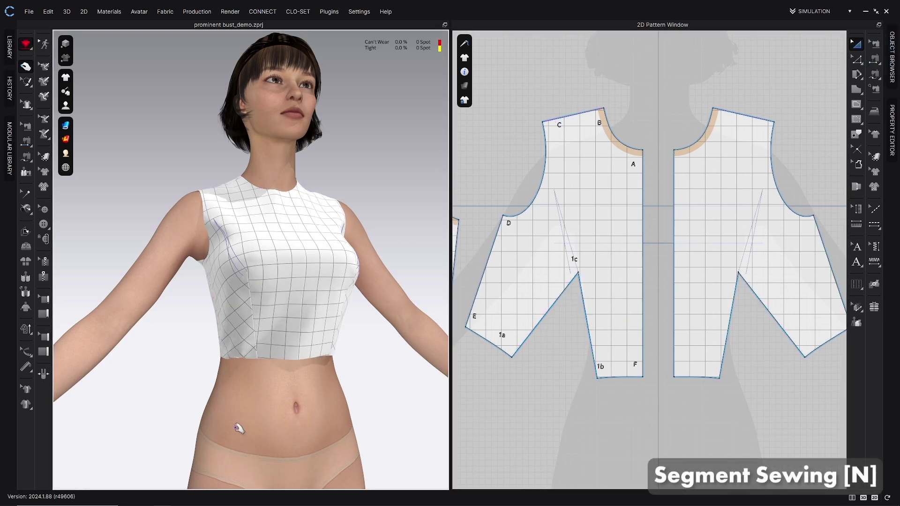
# Tug the front of the bodice at the waist during simulation to settle the fabric around the resewn dart
pyautogui.moveTo(272, 342); pyautogui.dragTo(283, 359)
pyautogui.moveTo(284, 360); pyautogui.dragTo(251, 380, button='right')
pyautogui.click(332, 322)
pyautogui.moveTo(331, 322); pyautogui.dragTo(341, 288, button='right')
pyautogui.click(310, 323)
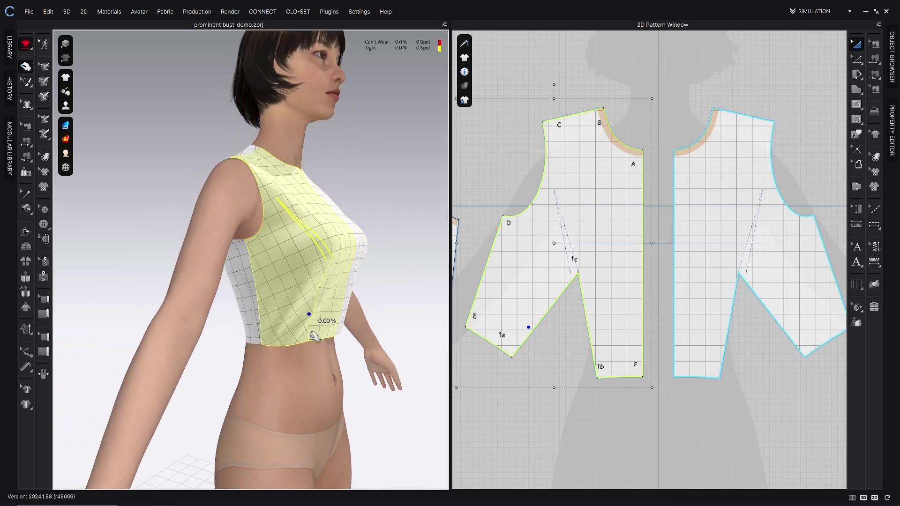
# Examine the resewn dart and the overall bodice fit from several angles and distances, with the front pattern piece selected
pyautogui.moveTo(313, 335); pyautogui.dragTo(304, 283, button='right')
pyautogui.moveTo(323, 342); pyautogui.dragTo(317, 315, button='right')
pyautogui.scroll(3, 310, 349)
pyautogui.scroll(-1, 318, 316)
pyautogui.moveTo(317, 315); pyautogui.dragTo(336, 362, button='middle')
pyautogui.click(327, 252)
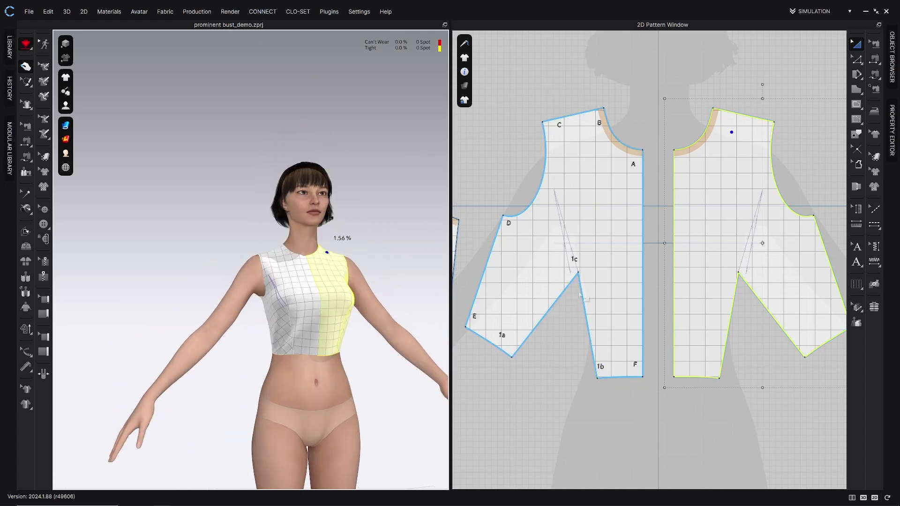
pyautogui.click(567, 288)
pyautogui.click(559, 332)
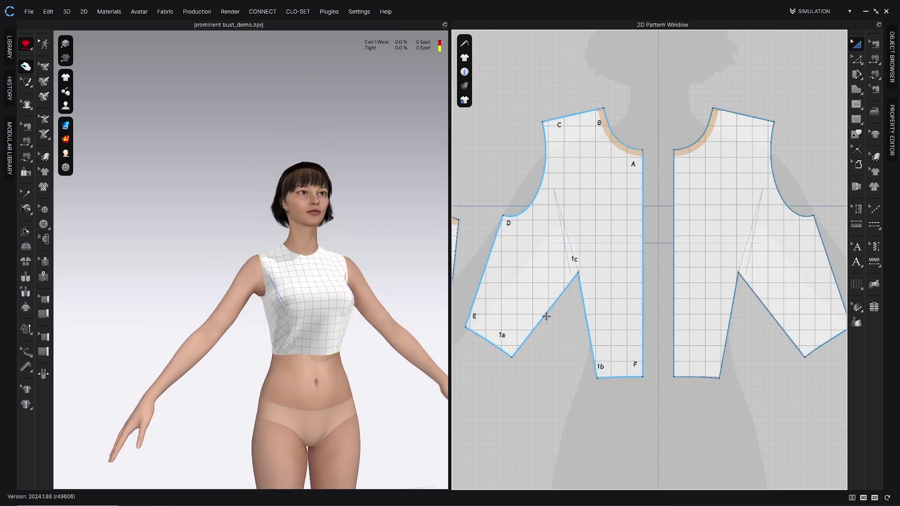
pyautogui.click(546, 316)
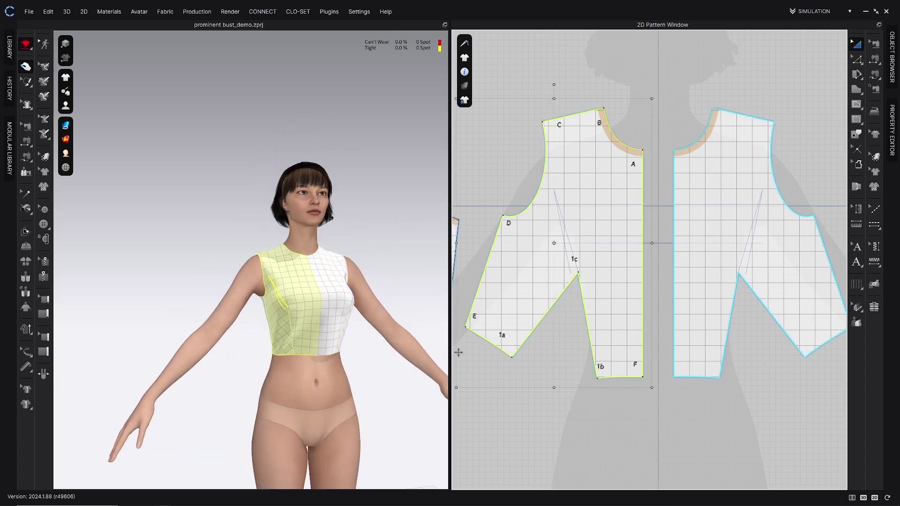
pyautogui.moveTo(381, 392); pyautogui.dragTo(383, 373, button='right')
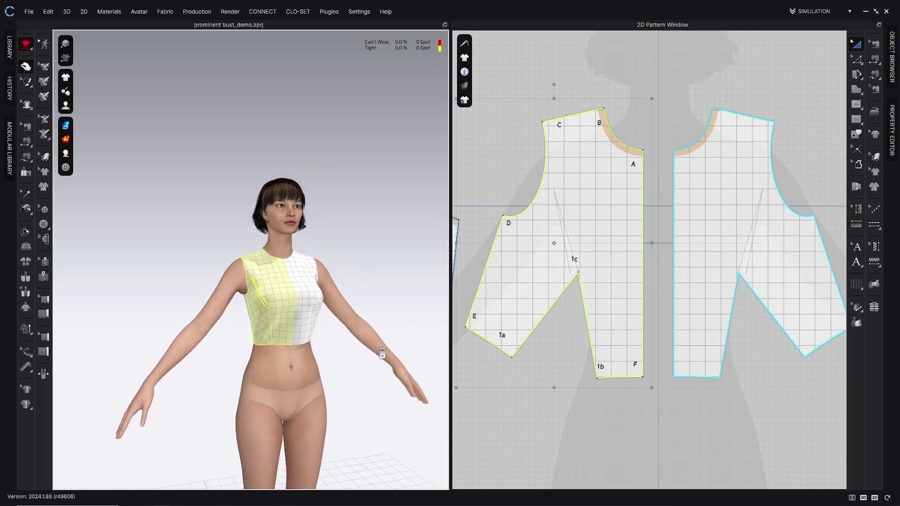